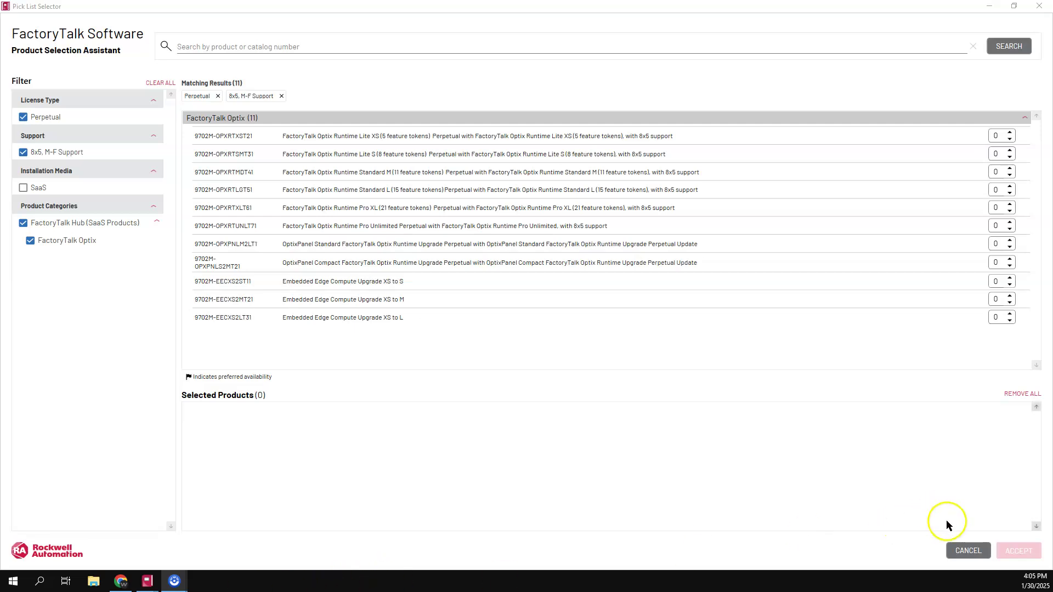
- Dismiss the Pick List without adding products and return to the FactoryTalk Optix product page
click(955, 551)
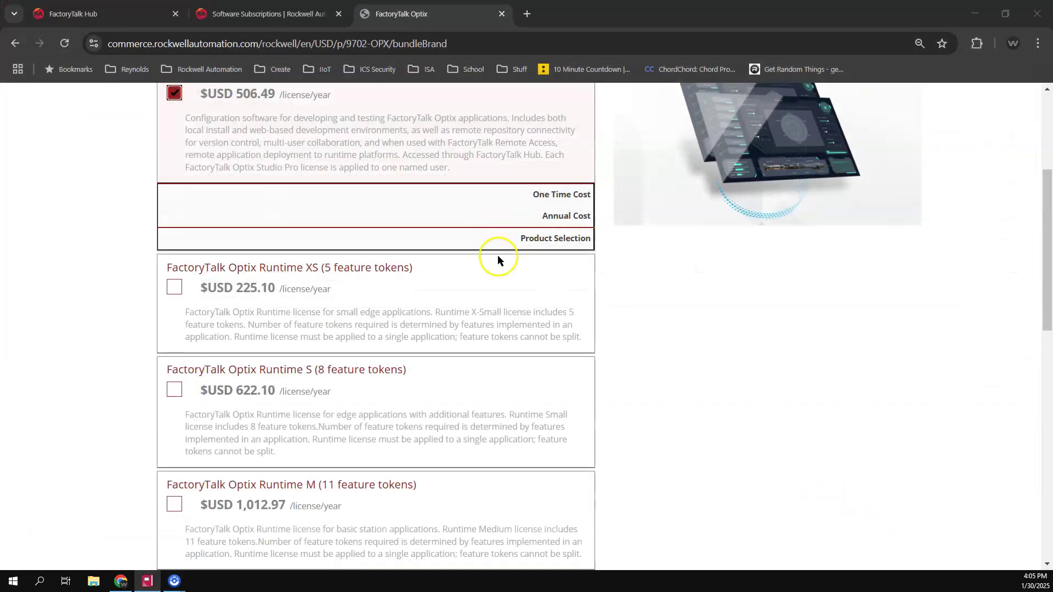
click(640, 296)
scroll(647, 338, up, 5)
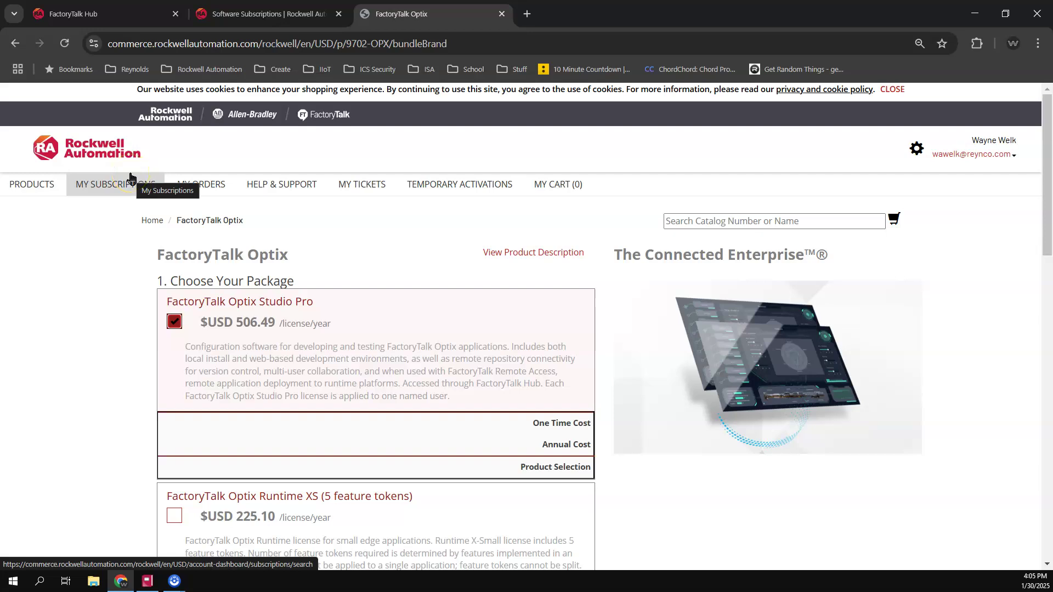
scroll(238, 291, down, 5)
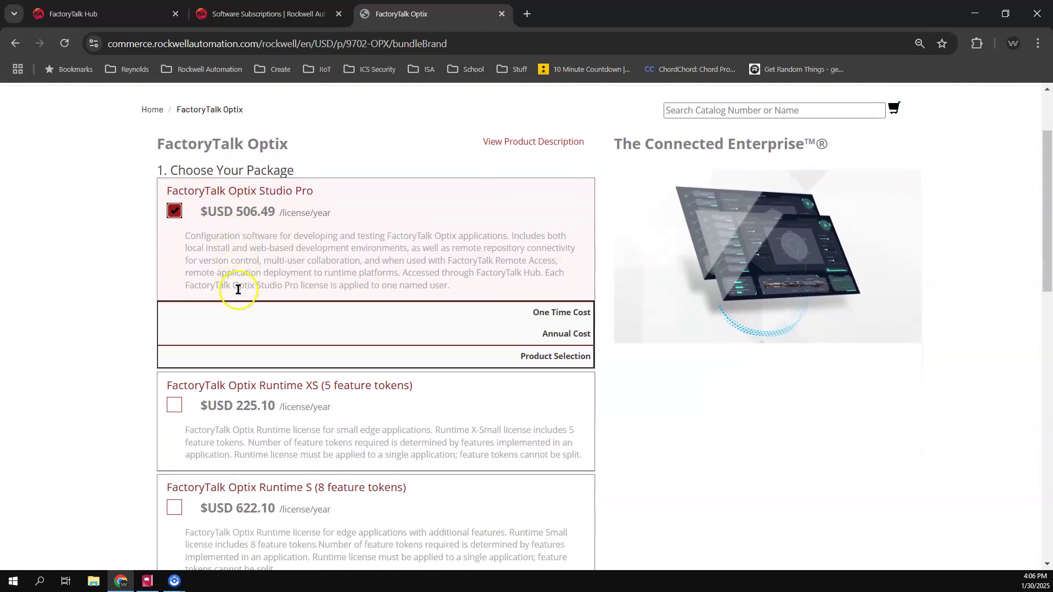
- Select the Runtime XS (5 feature tokens) package at $225.10 per year and review the runtime options
click(173, 247)
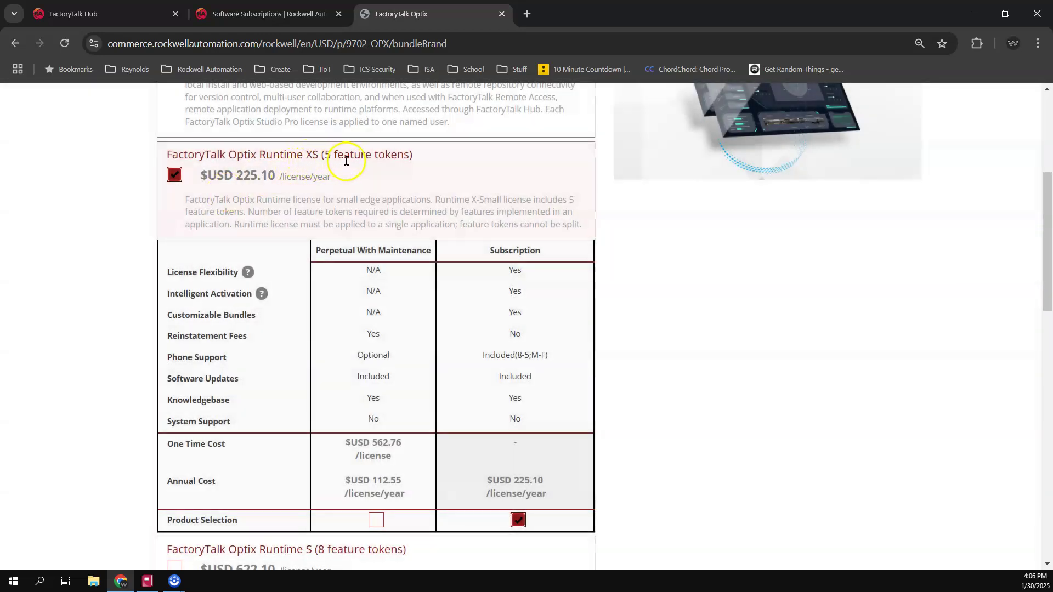
scroll(356, 165, down, 2)
scroll(365, 156, up, 1)
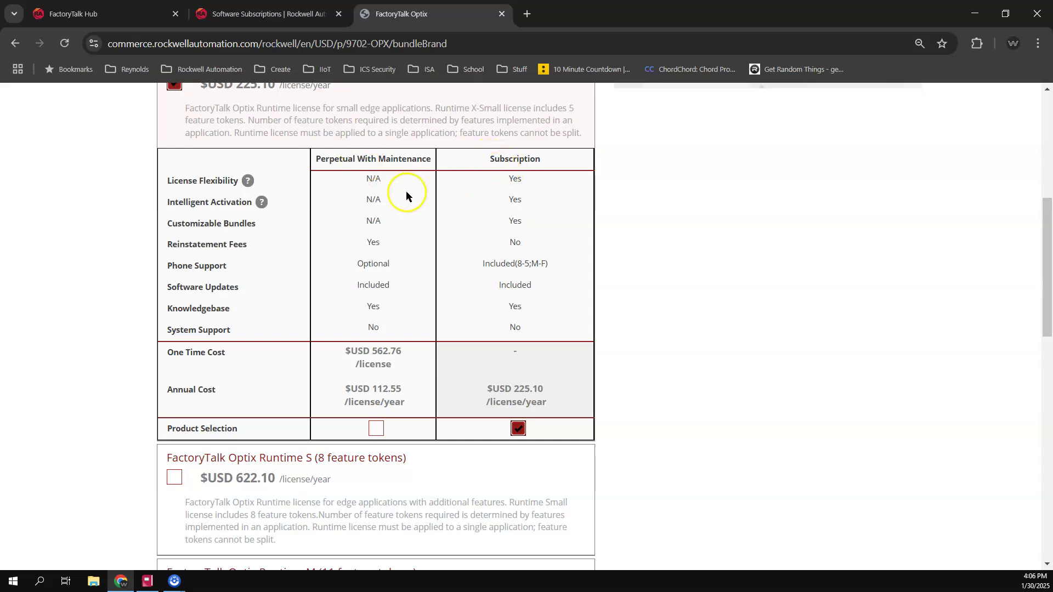
scroll(404, 192, down, 4)
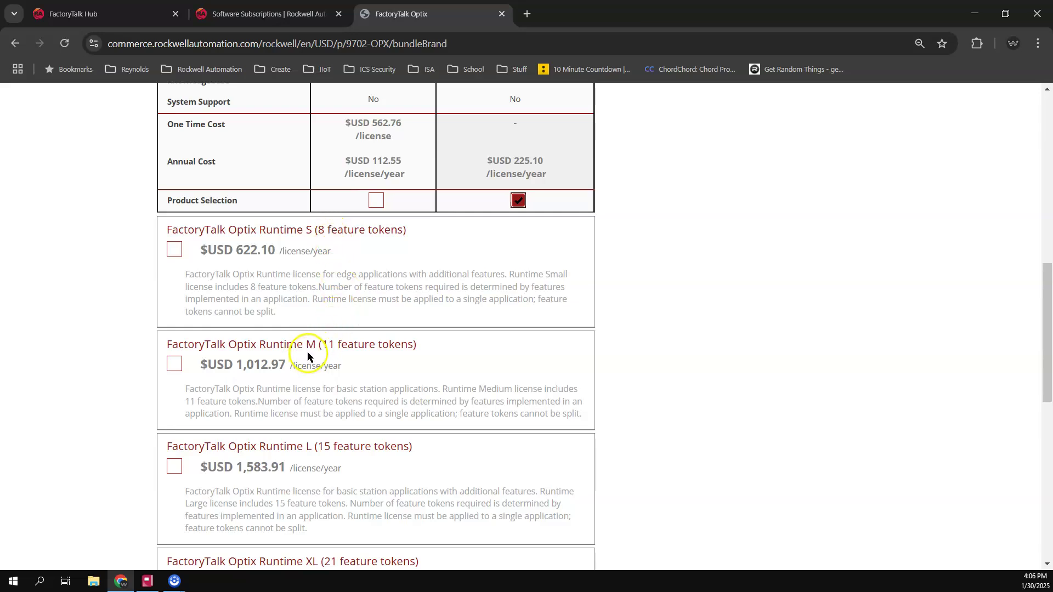
scroll(334, 351, down, 2)
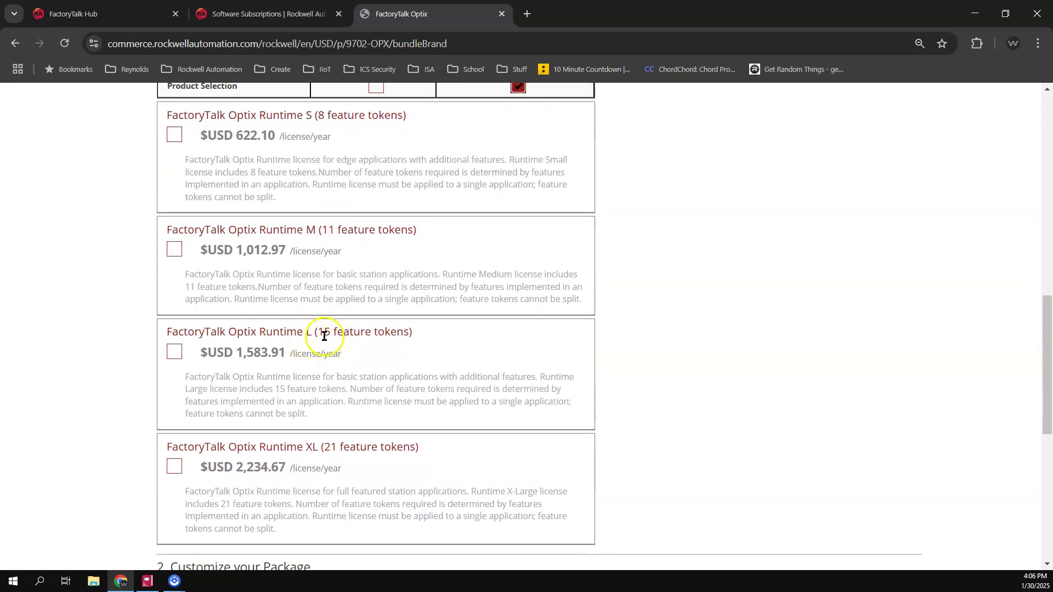
scroll(324, 384, down, 1)
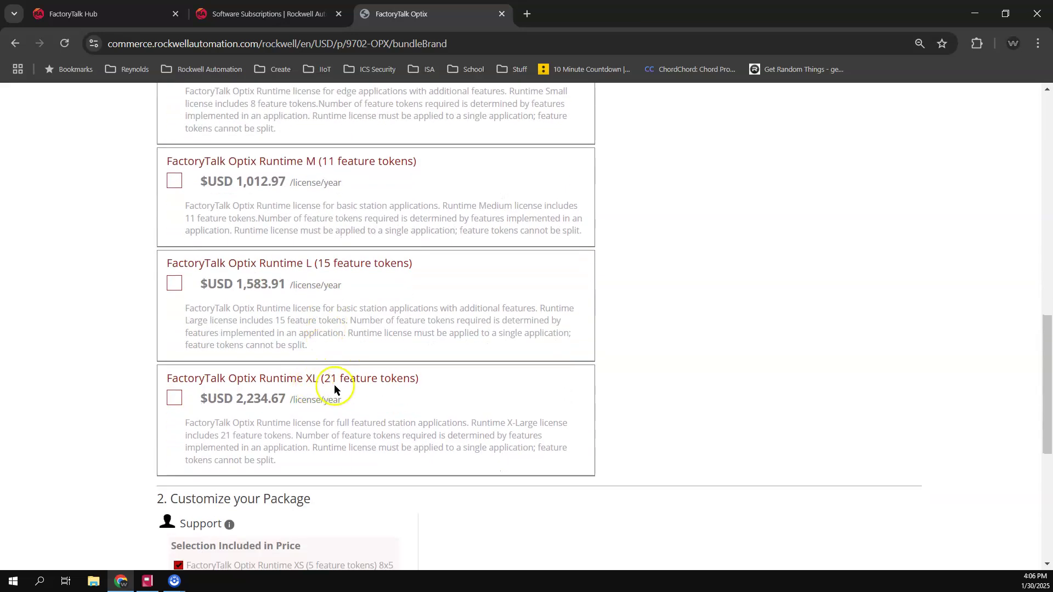
scroll(333, 384, down, 2)
scroll(332, 381, up, 4)
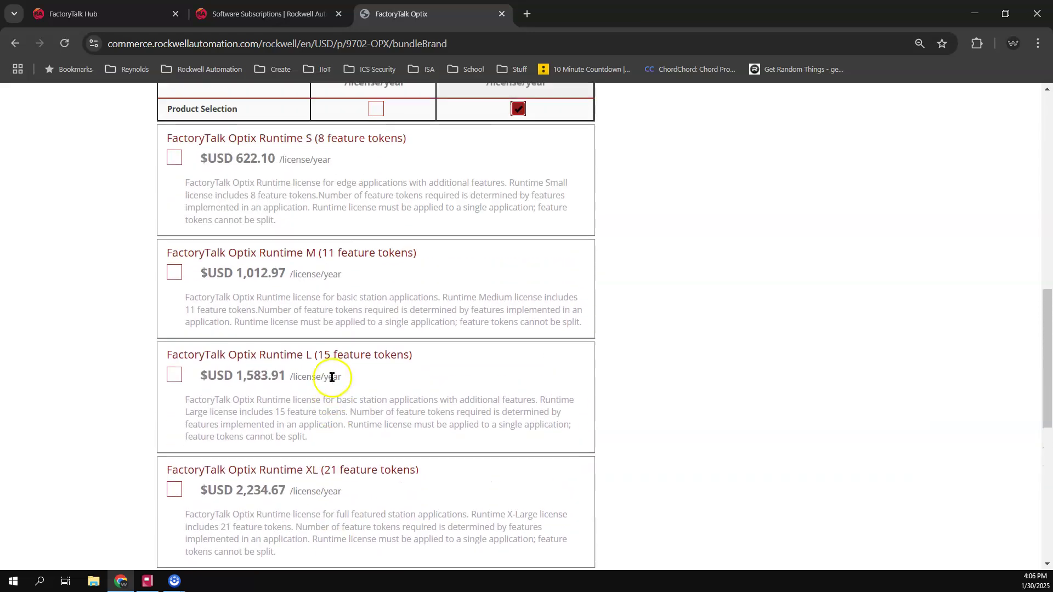
scroll(329, 373, up, 1)
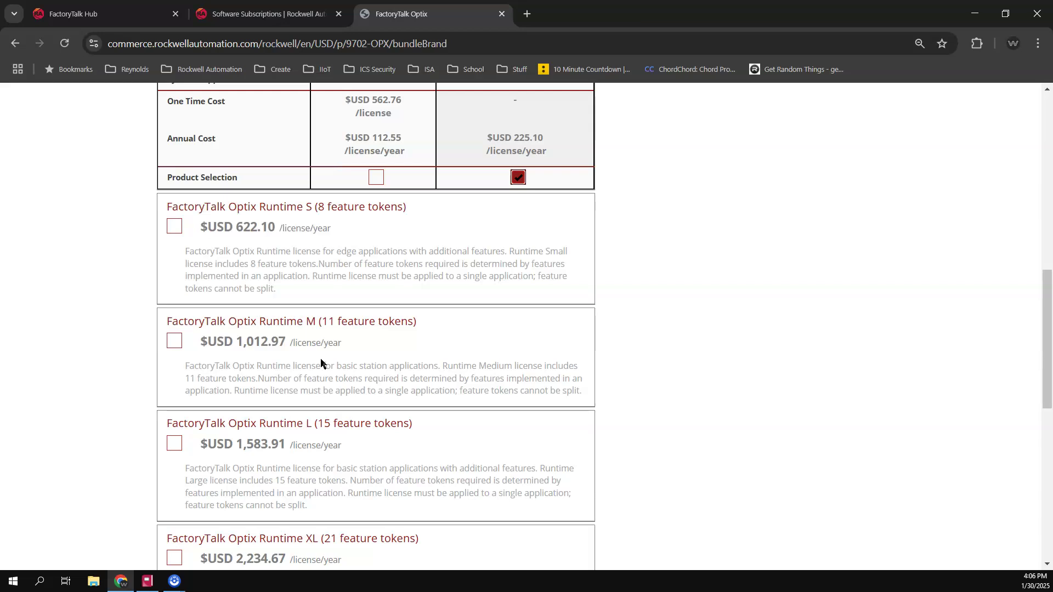
click(125, 16)
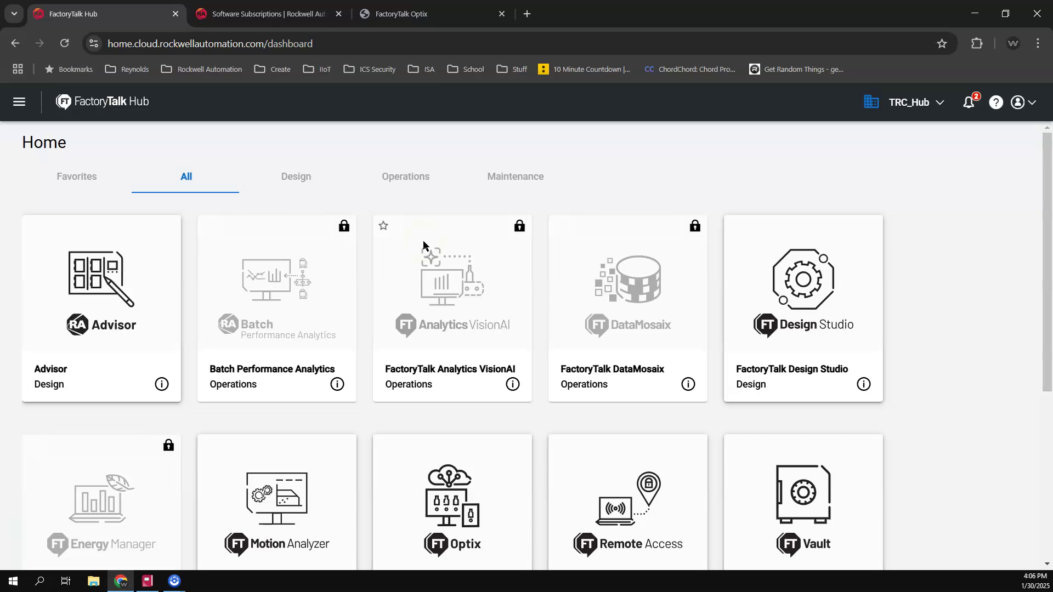
- Scroll the FactoryTalk Hub dashboard down to the FT Optix app card
scroll(423, 240, down, 2)
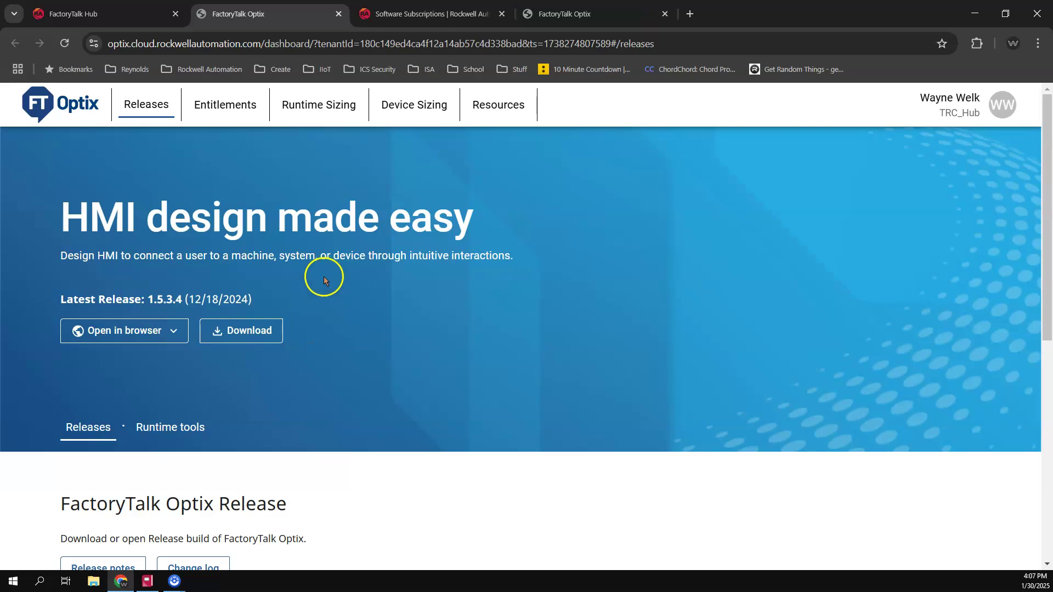
- In Runtime Sizing, include a Native HMI Client and one Web HMI Client session, totalling 2 tokens
click(323, 108)
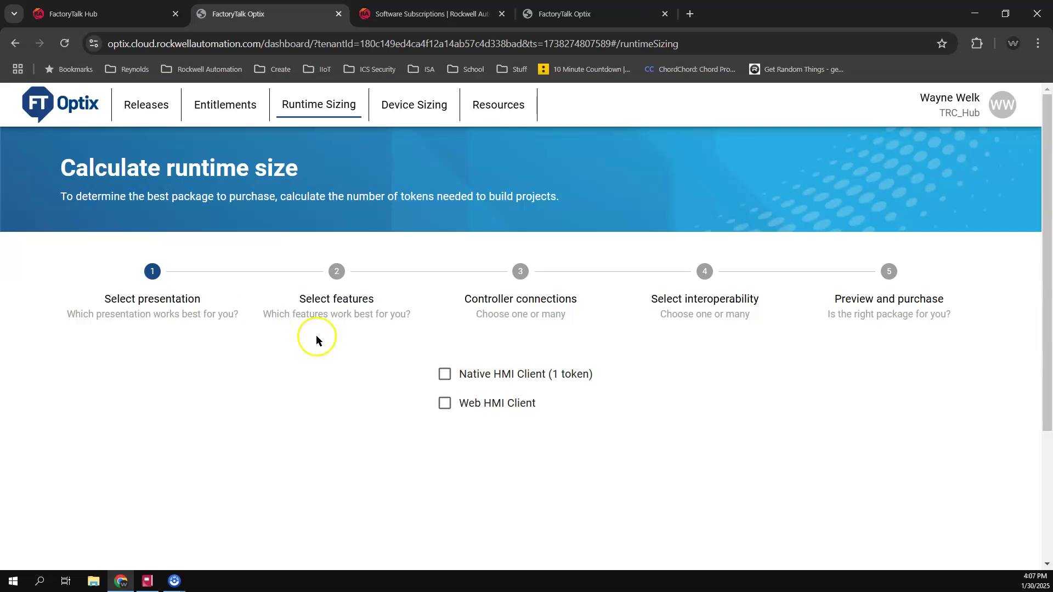
mouse_move(444, 379)
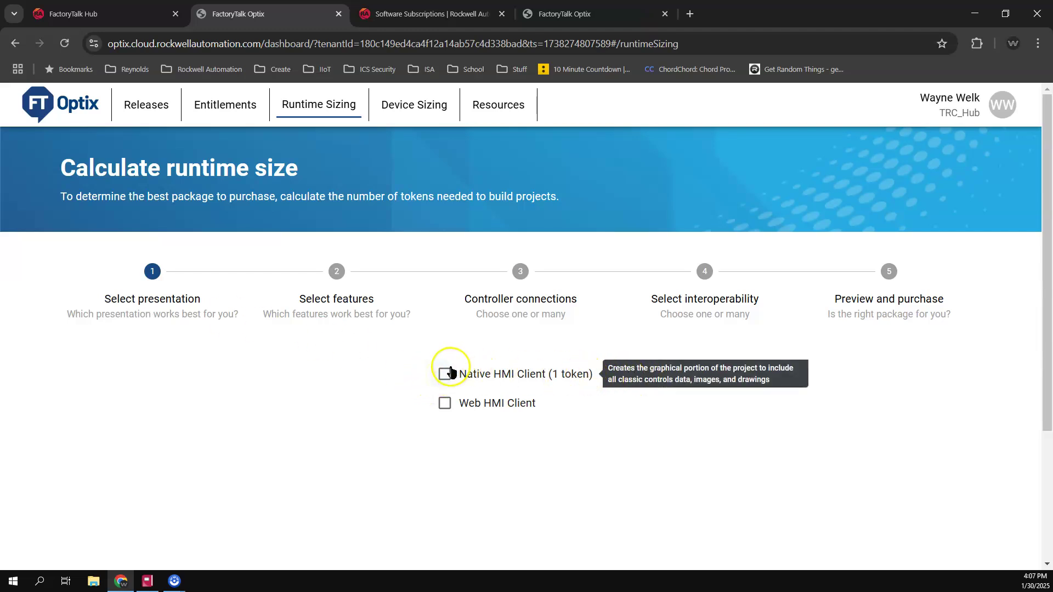
click(446, 374)
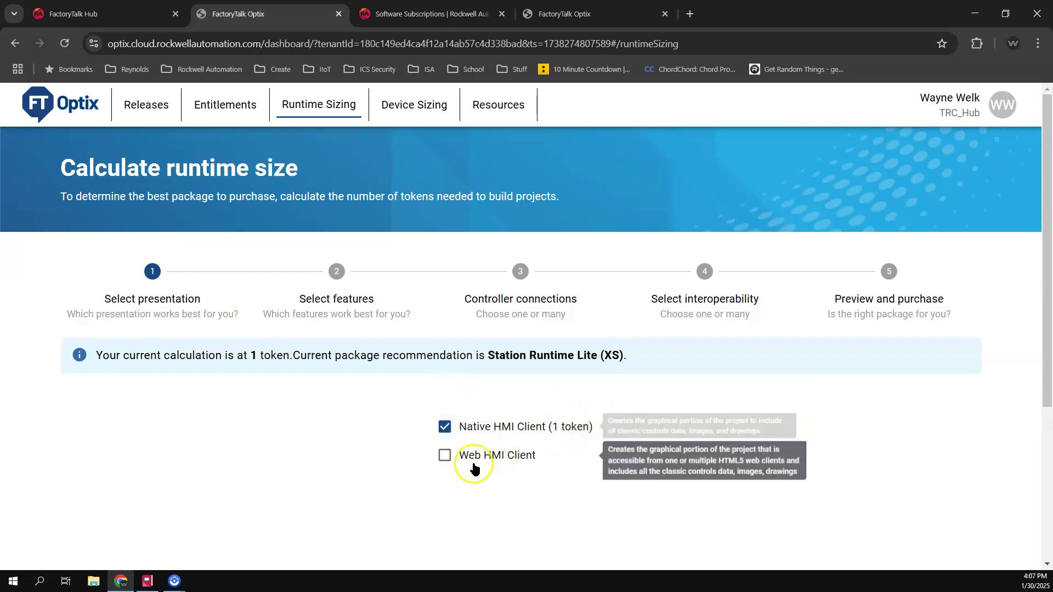
click(445, 455)
scroll(384, 428, down, 2)
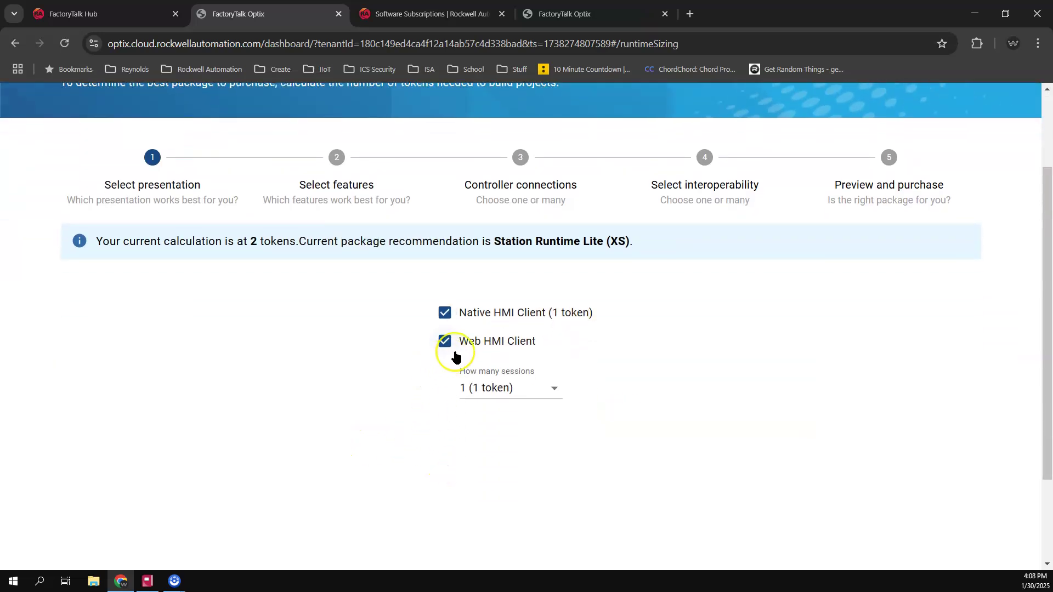
click(552, 390)
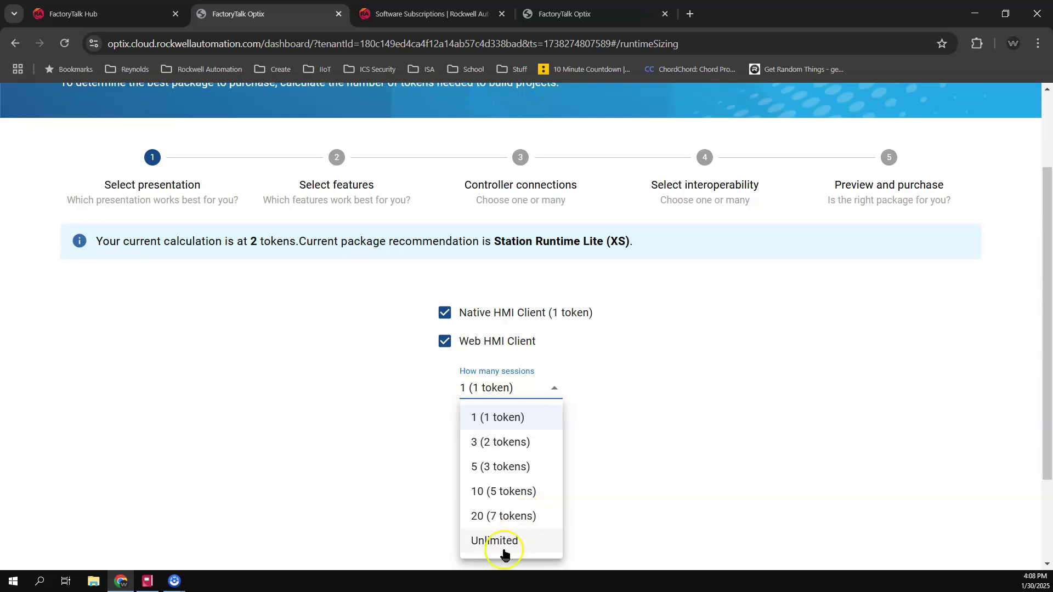
click(519, 422)
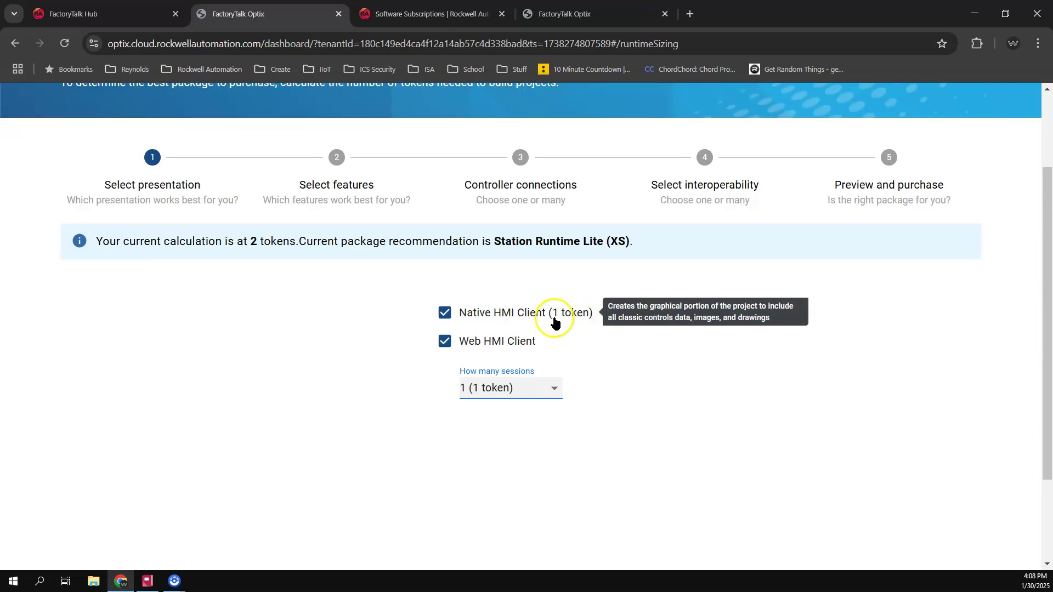
mouse_move(539, 343)
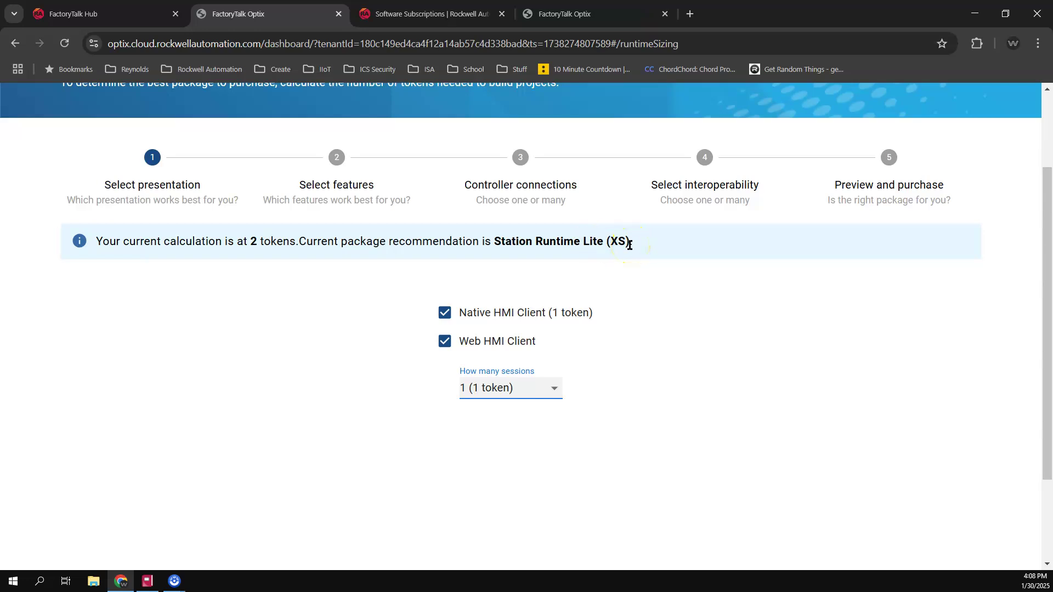
scroll(733, 362, down, 1)
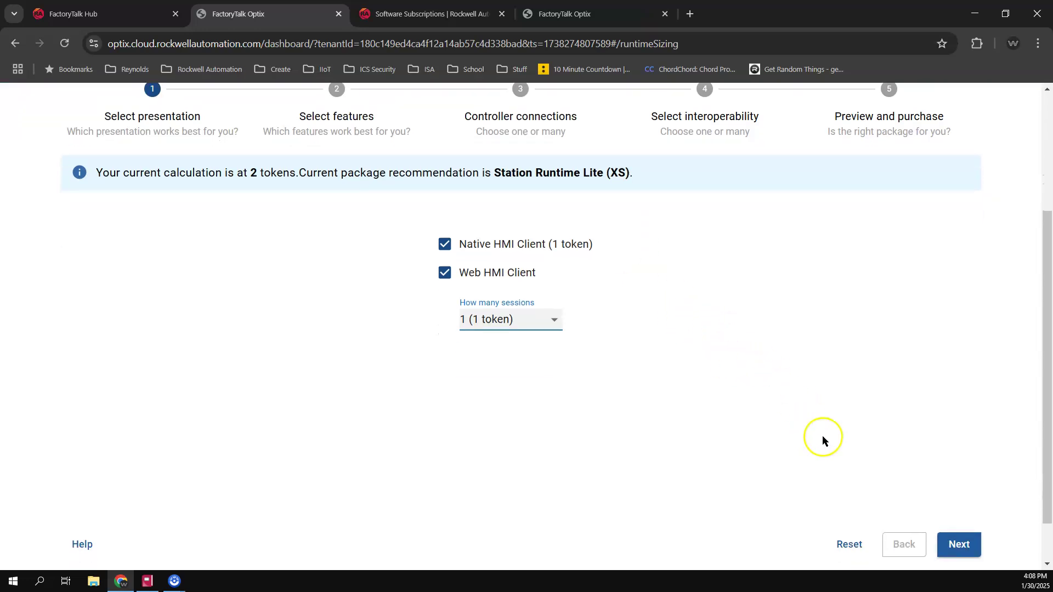
click(943, 545)
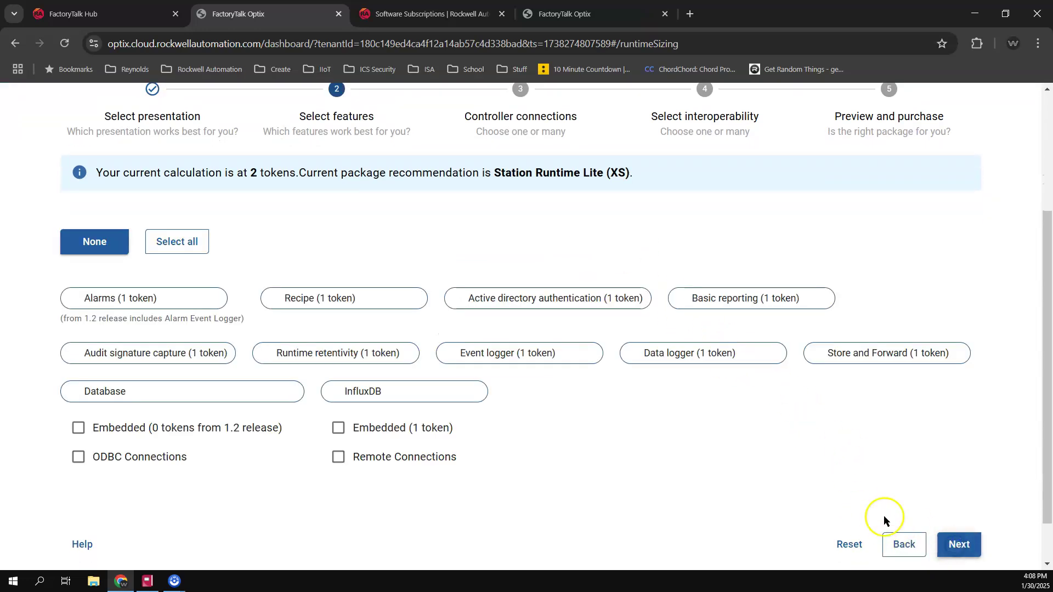
scroll(769, 500, up, 2)
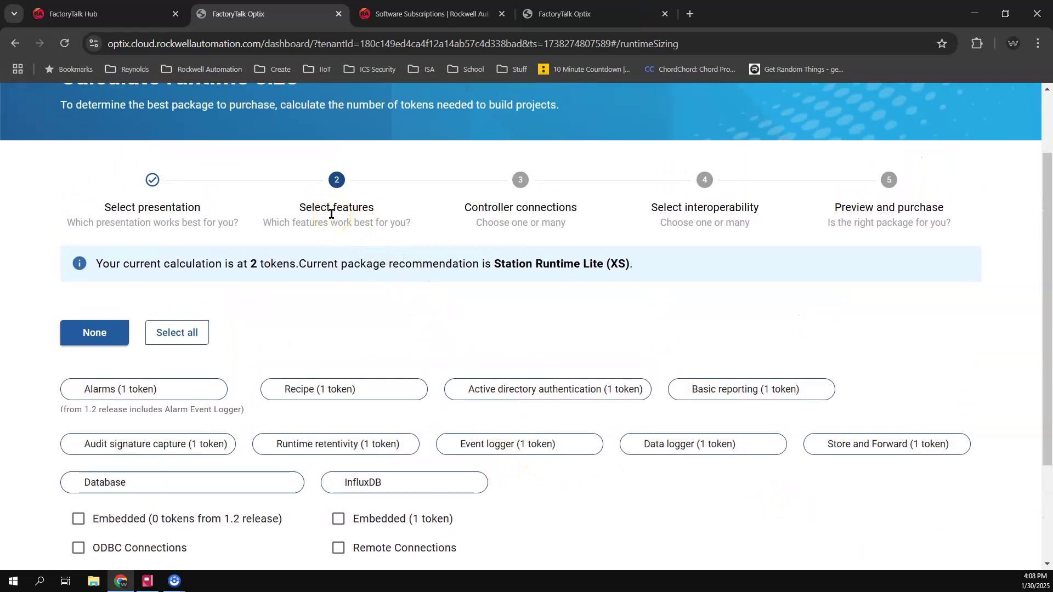
click(334, 217)
scroll(334, 215, down, 2)
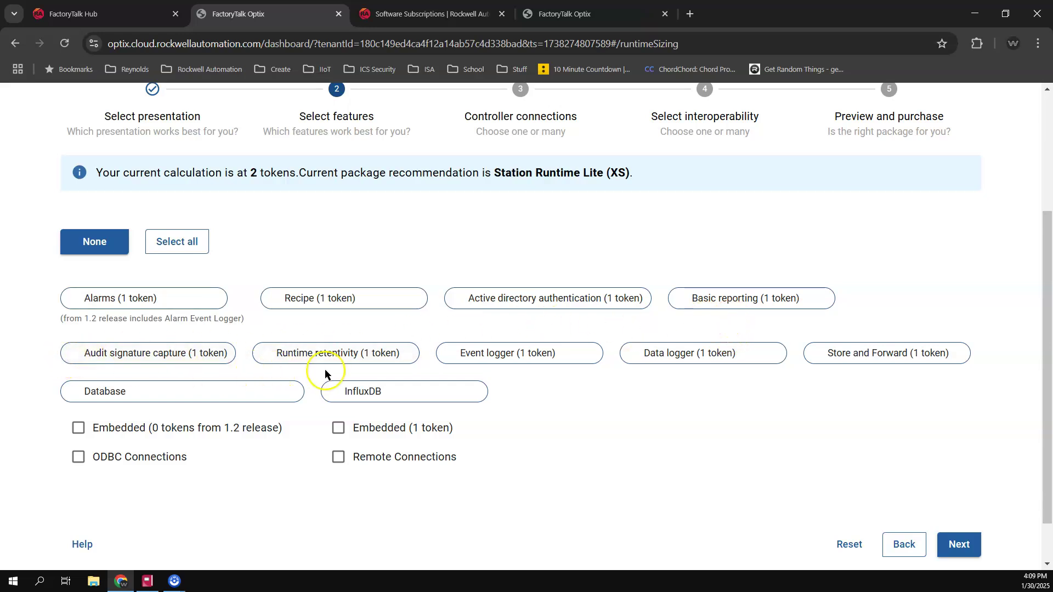
mouse_move(419, 369)
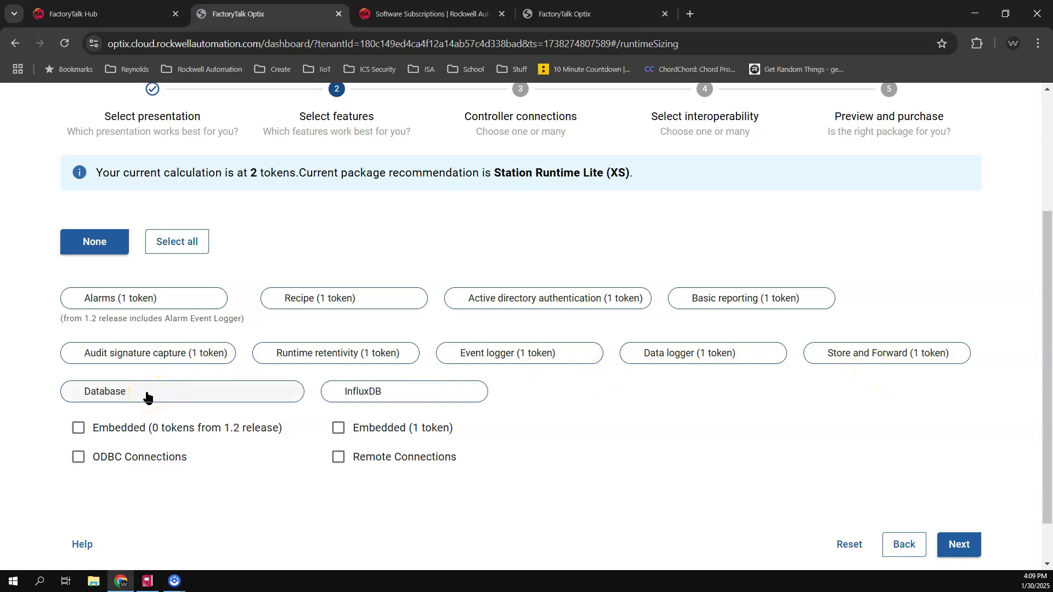
click(127, 429)
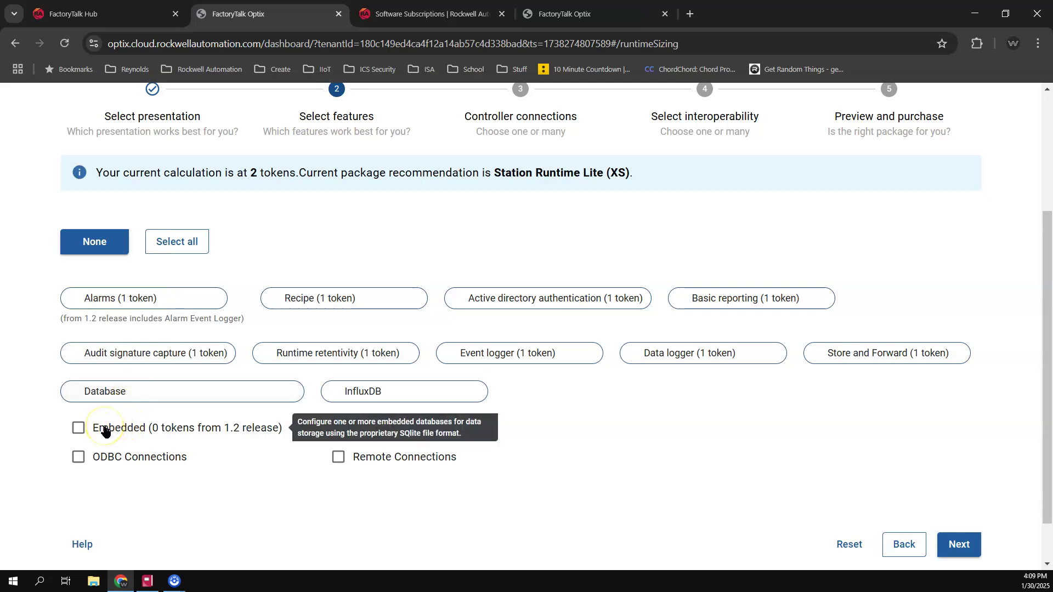
click(124, 430)
- Add Database ODBC with its connection count left at 1
click(77, 457)
scroll(75, 460, down, 1)
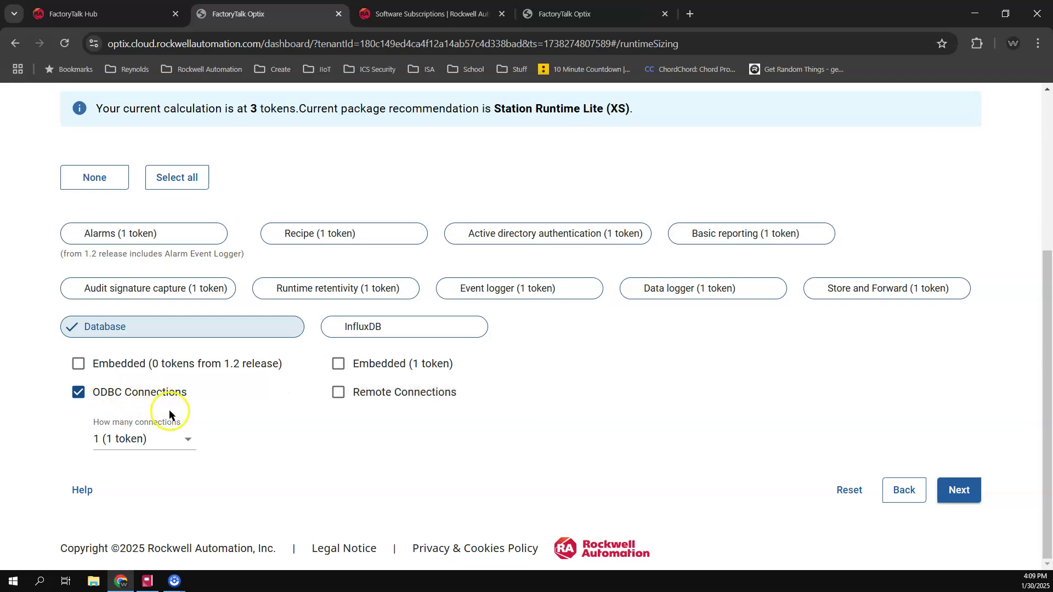
click(185, 439)
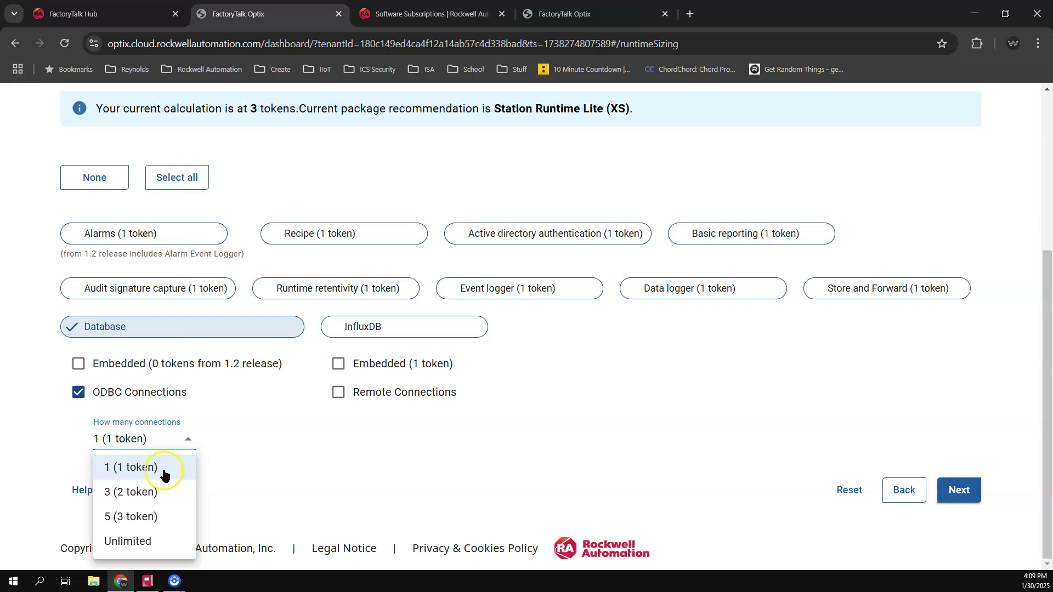
click(162, 475)
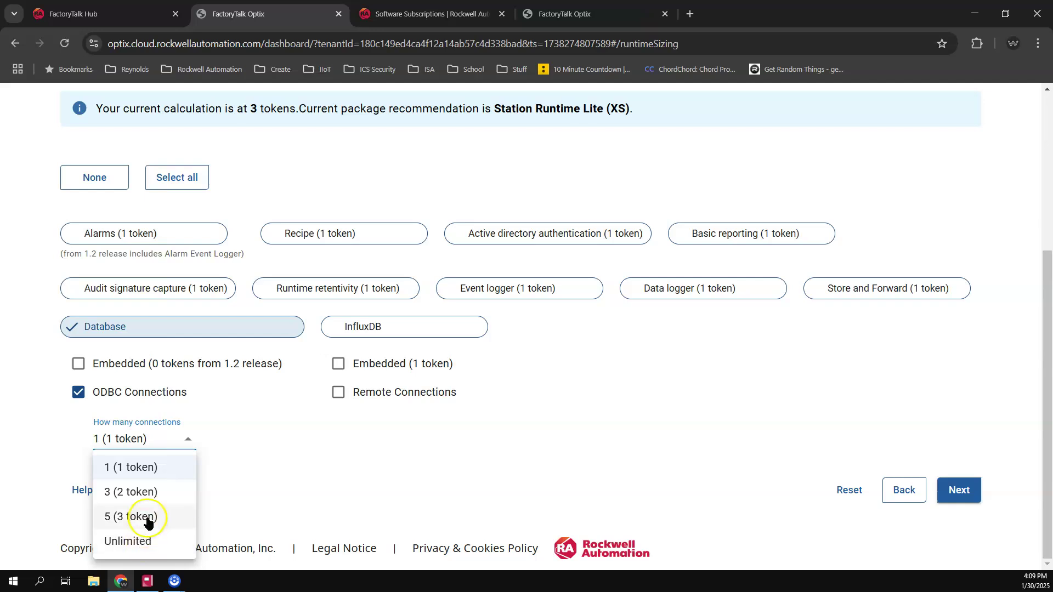
click(280, 467)
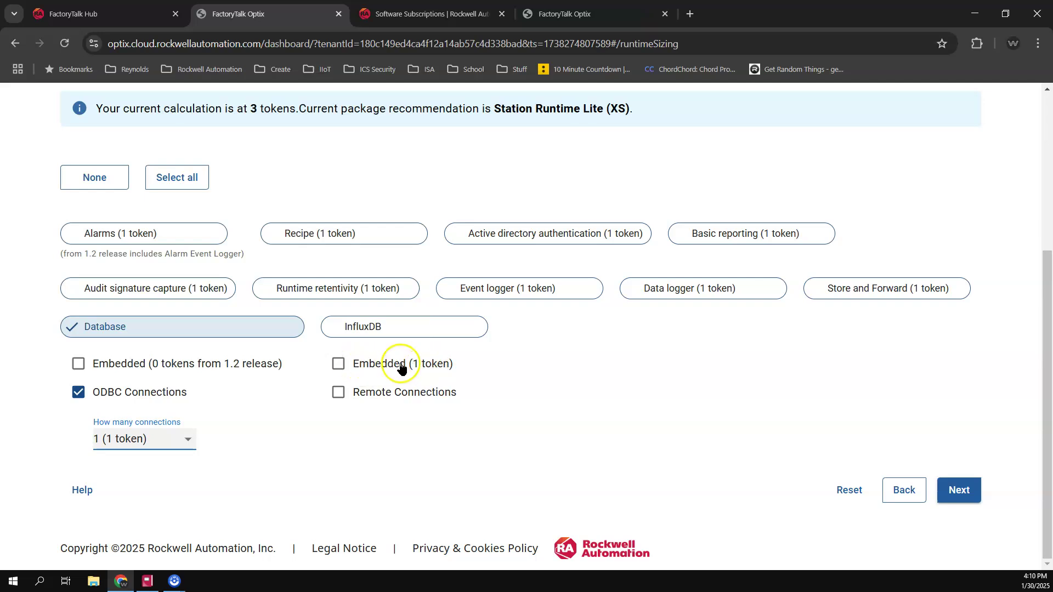
- Enable InfluxDB Remote Connections with 1 connection, bringing the total to 4 tokens
click(338, 392)
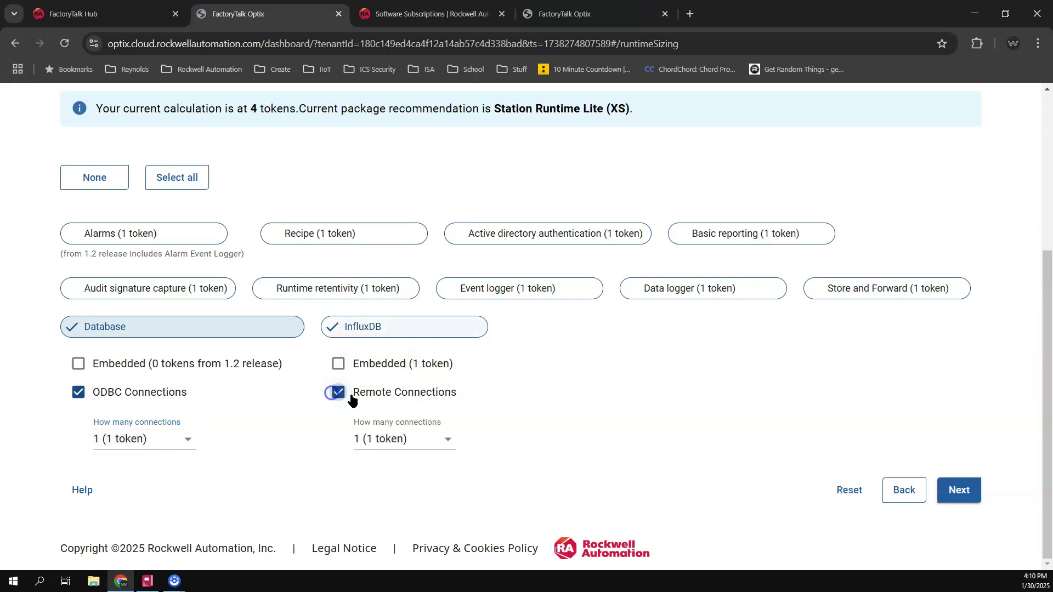
click(450, 443)
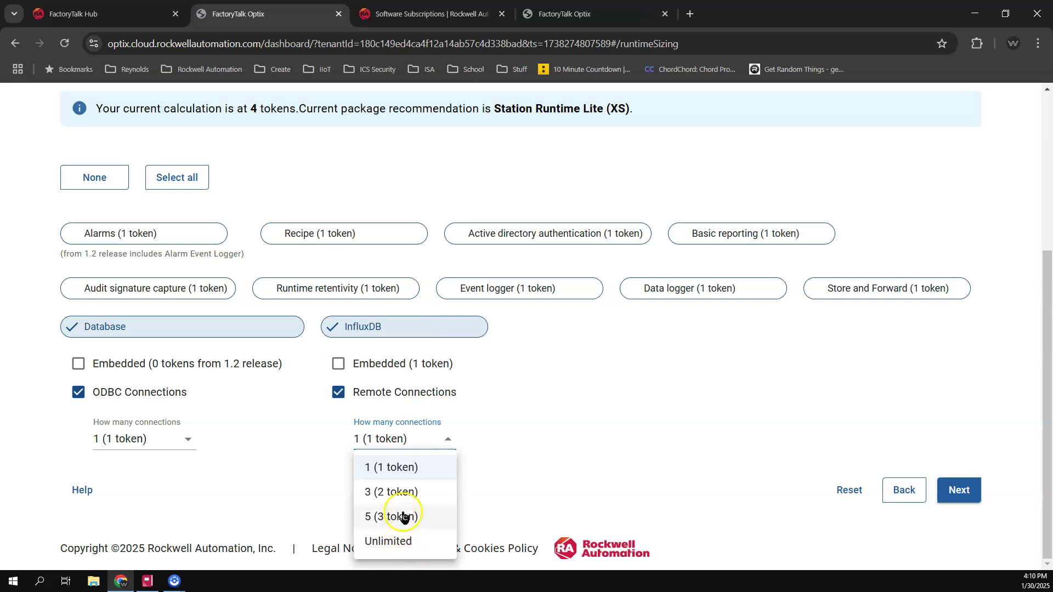
click(413, 468)
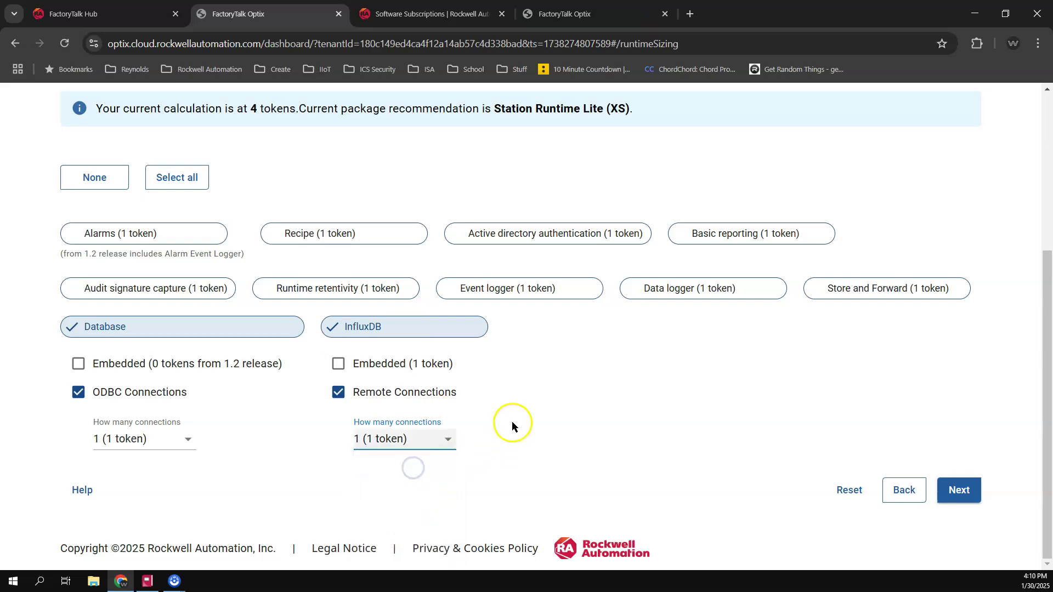
scroll(439, 378, up, 1)
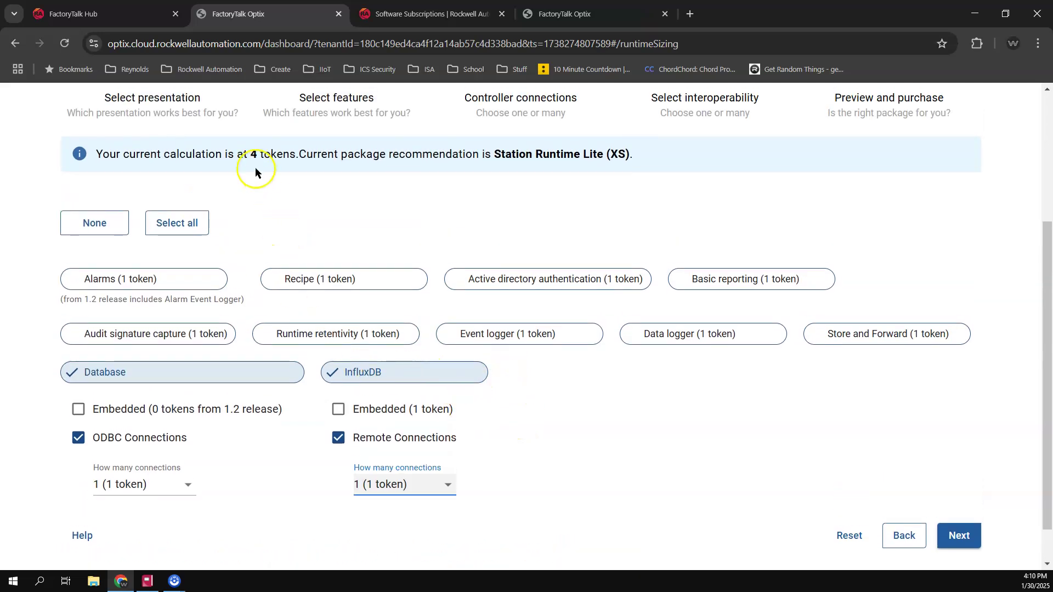
- Add the Data logger and Alarms features for 6 tokens, Station Runtime Lite (S), then go to Controller connections
click(606, 159)
click(621, 160)
scroll(609, 208, down, 1)
click(707, 289)
click(156, 235)
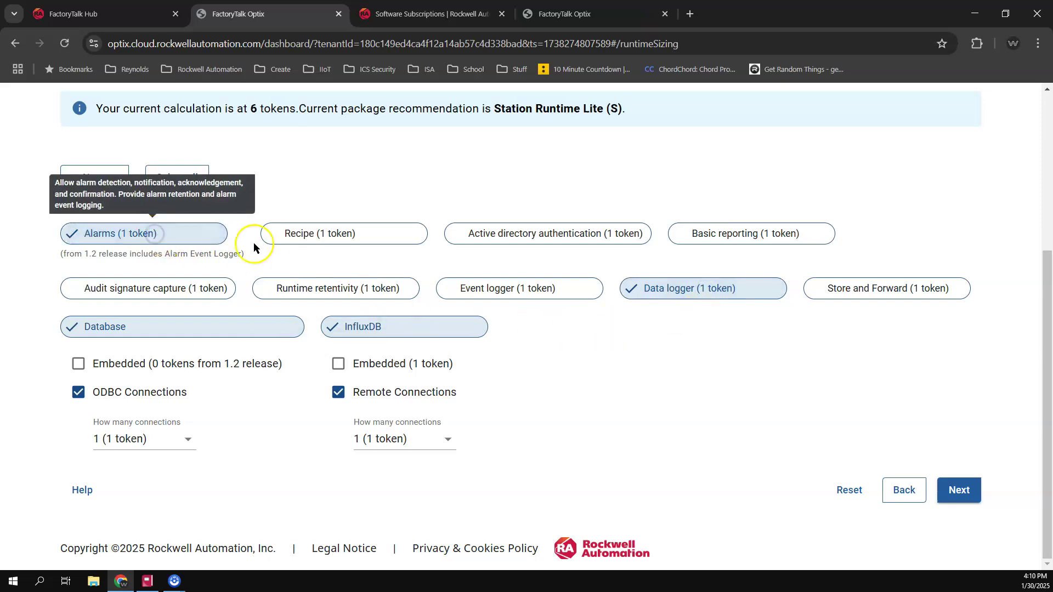
scroll(549, 267, up, 1)
scroll(583, 242, up, 1)
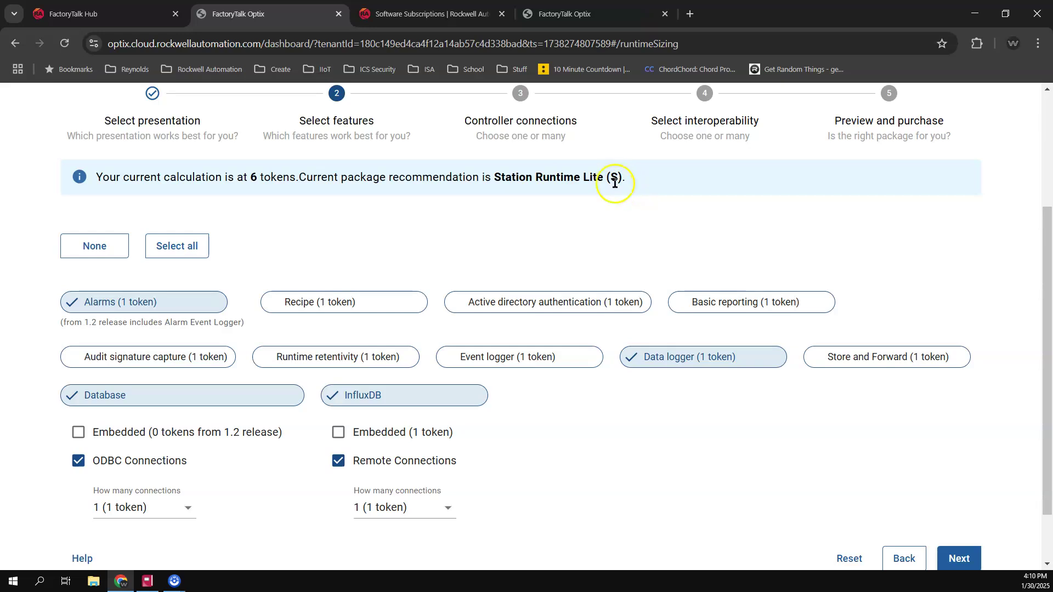
scroll(713, 247, down, 2)
click(967, 497)
scroll(828, 455, up, 2)
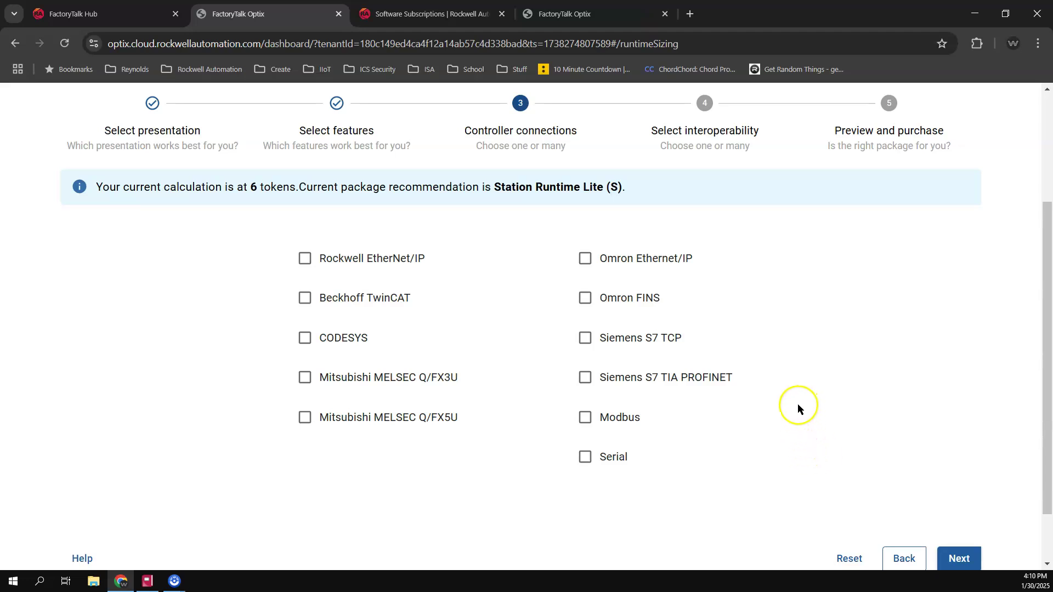
- Add the Rockwell EtherNet/IP controller connection with a single connection
click(307, 261)
click(301, 287)
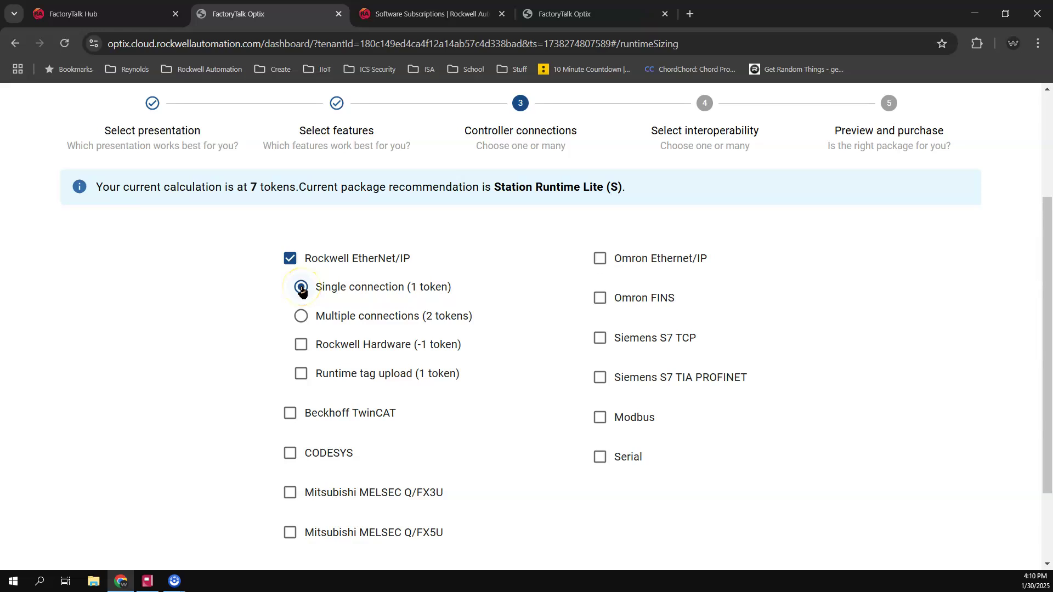
click(433, 287)
scroll(463, 346, down, 2)
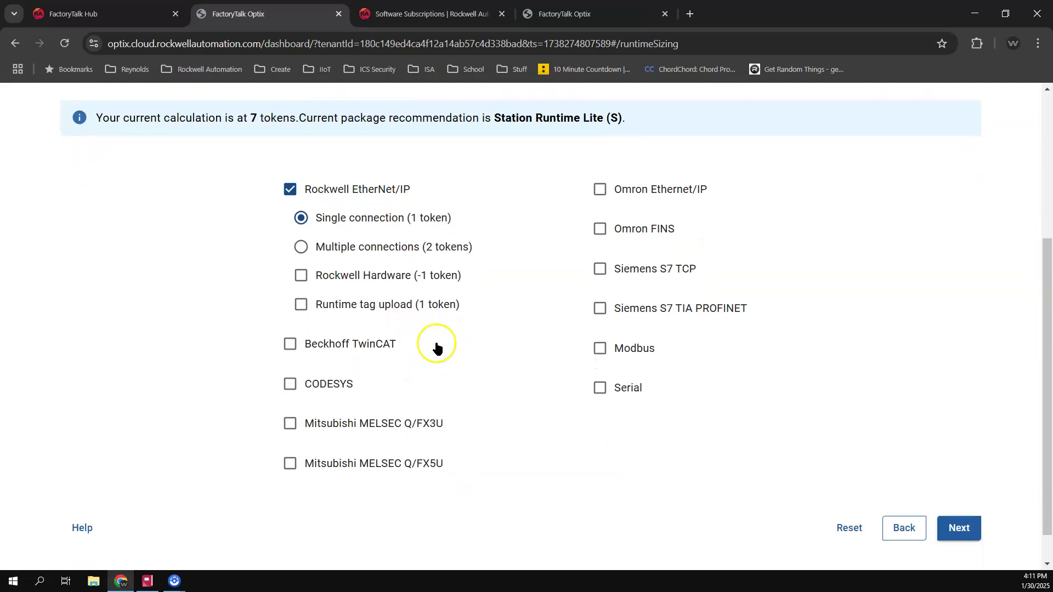
- Try the Beckhoff TwinCAT and CODESYS connections, then remove both again
click(291, 323)
scroll(278, 301, down, 1)
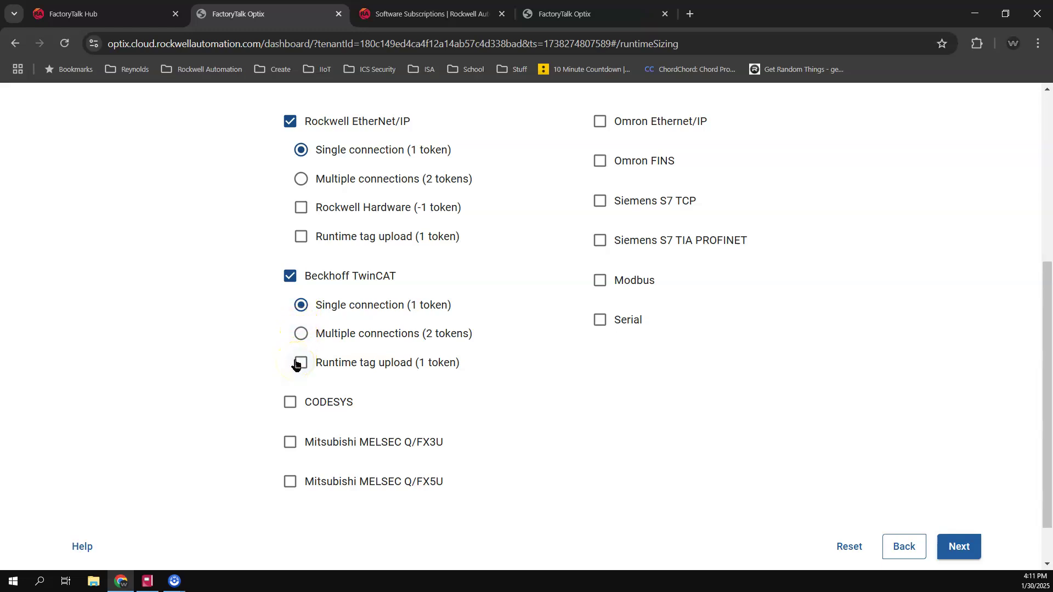
scroll(297, 330, down, 1)
click(289, 256)
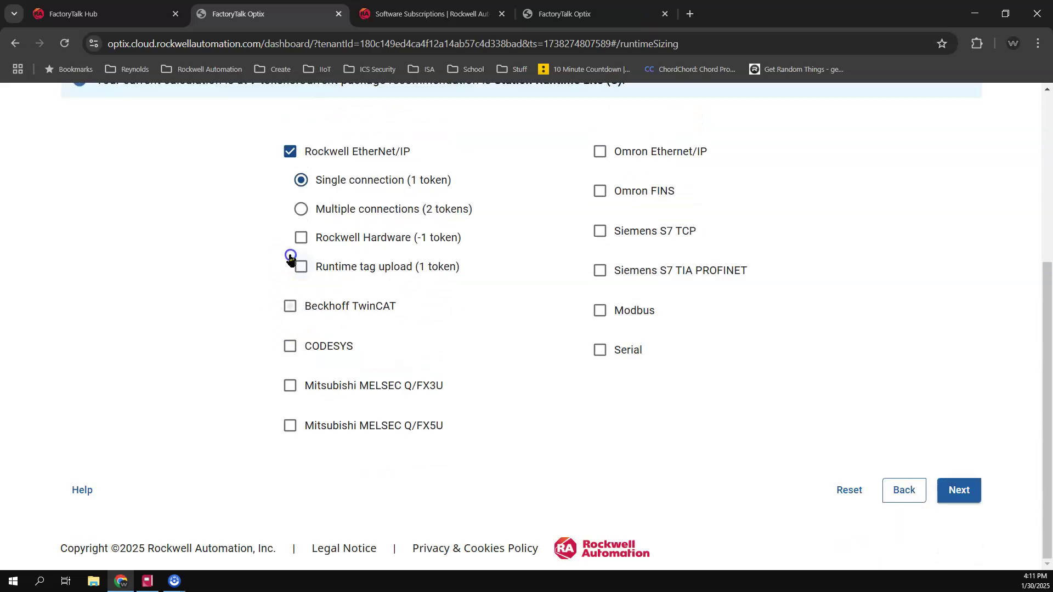
click(287, 354)
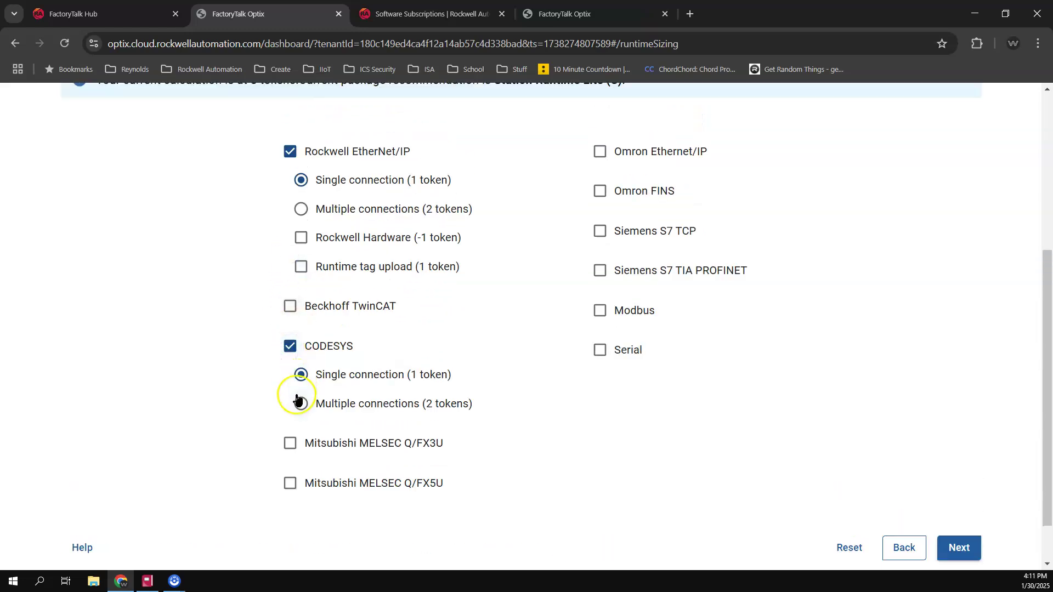
click(289, 349)
- Try the Mitsubishi MELSEC Q/FX3U and Q/FX5U connections, then remove both again
click(288, 388)
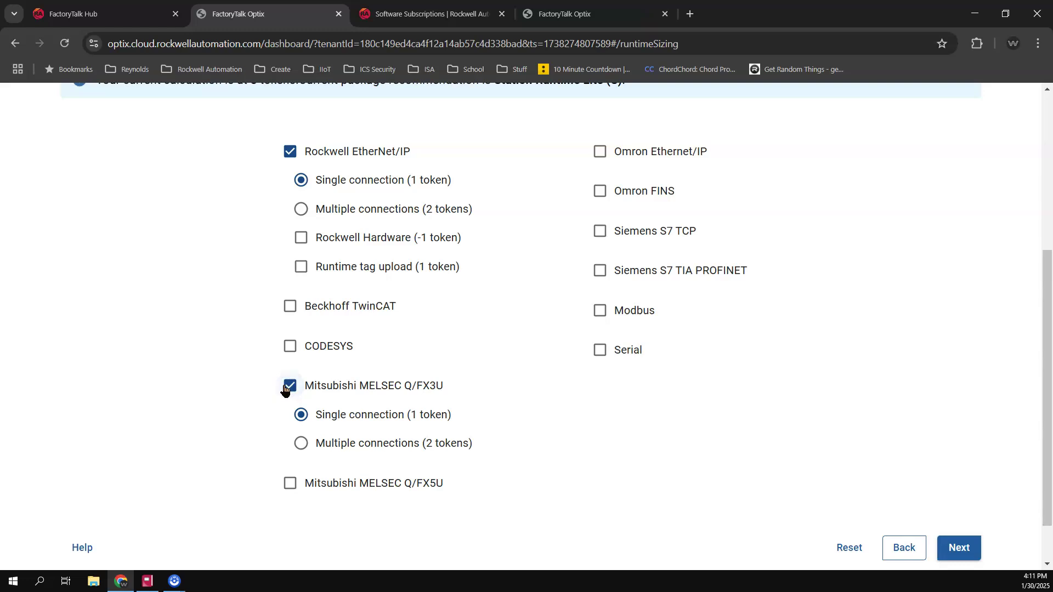
click(289, 484)
scroll(280, 485, down, 2)
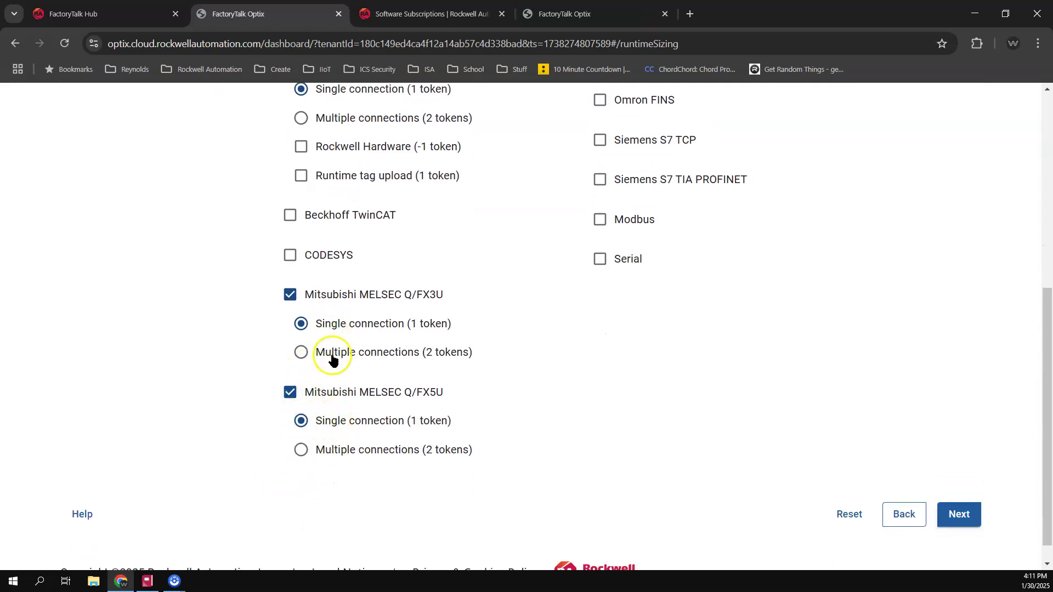
click(289, 392)
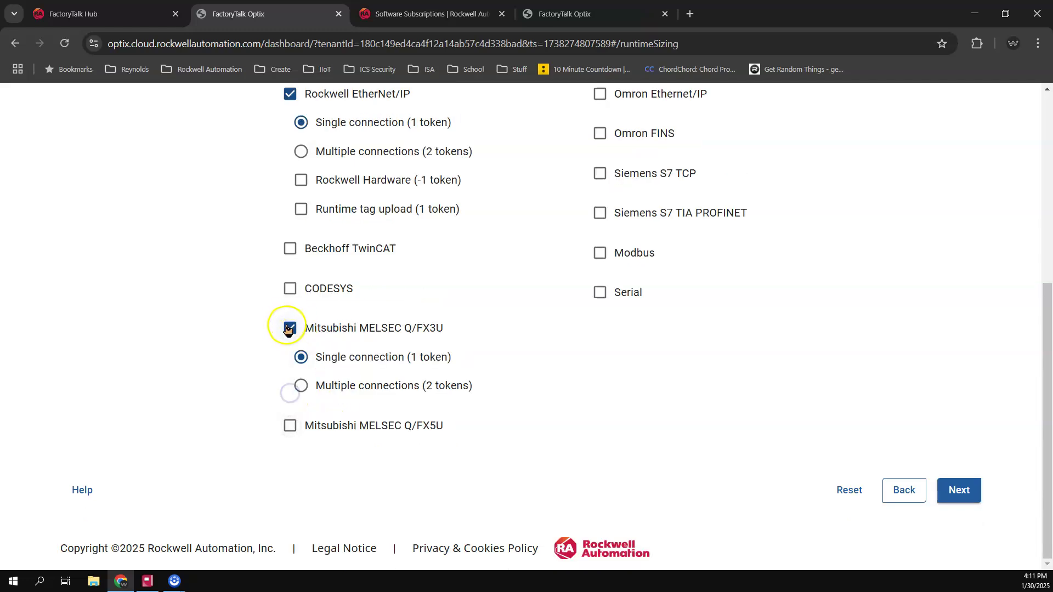
click(288, 329)
scroll(406, 307, up, 1)
- Try the Omron Ethernet/IP and Omron FINS connections, then remove both
click(597, 222)
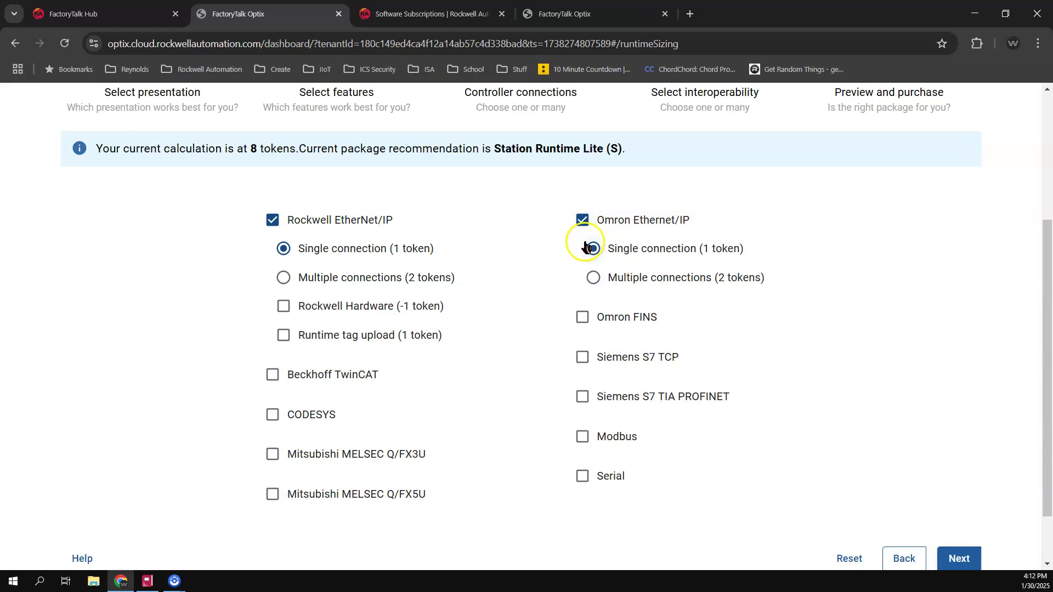
click(591, 248)
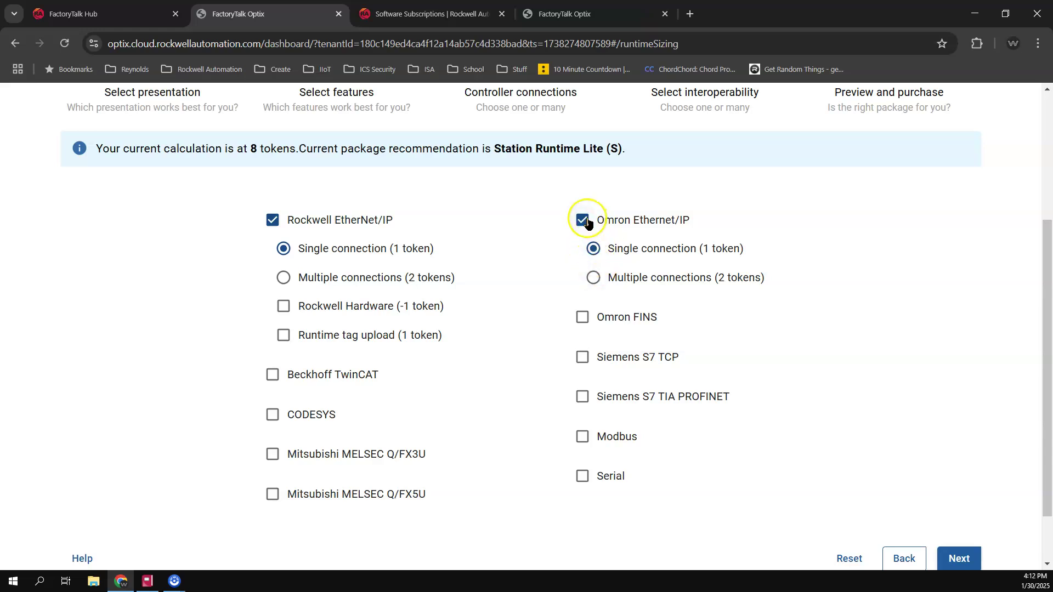
click(583, 221)
click(599, 261)
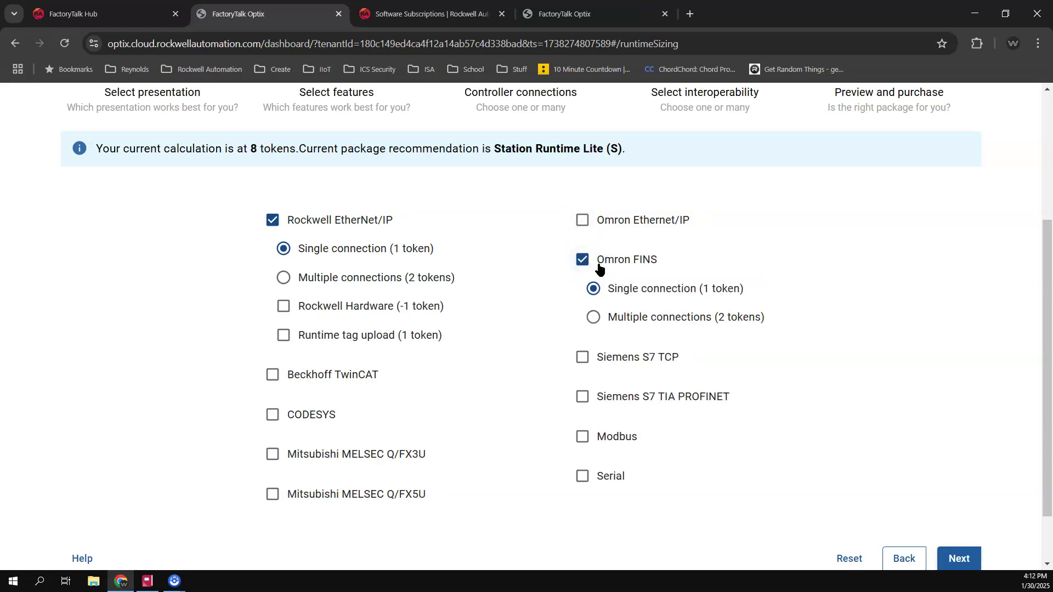
click(597, 292)
click(586, 261)
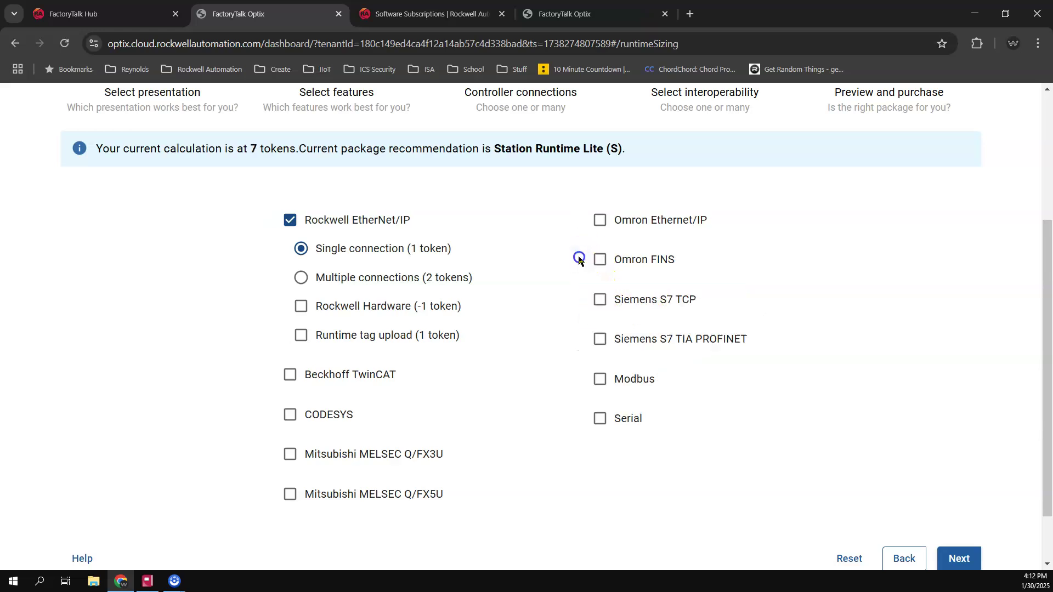
- Try the Siemens S7 TCP and S7 TIA PROFINET connections, then remove them
click(596, 302)
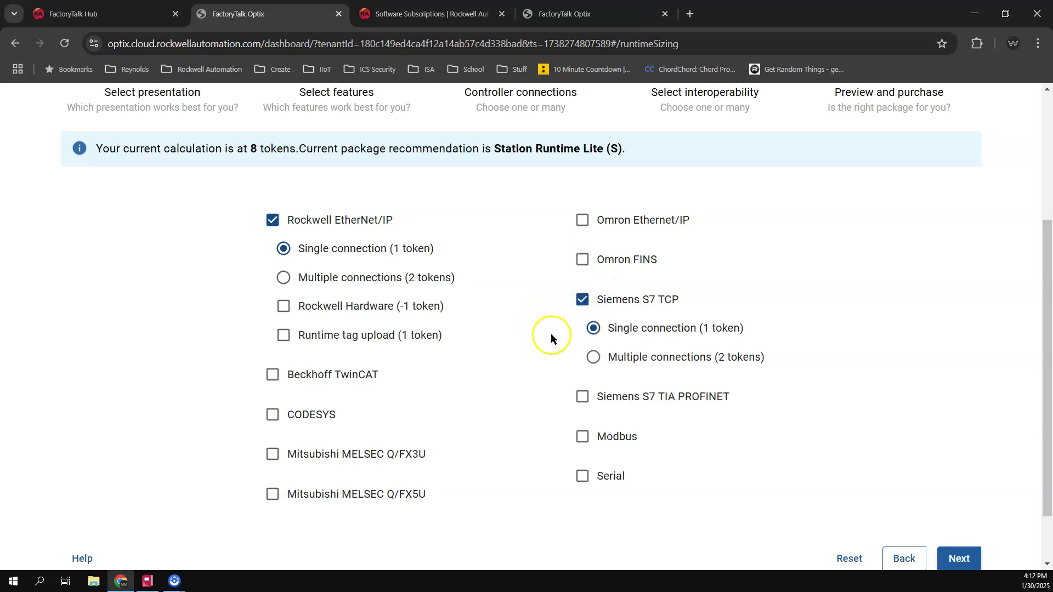
click(582, 301)
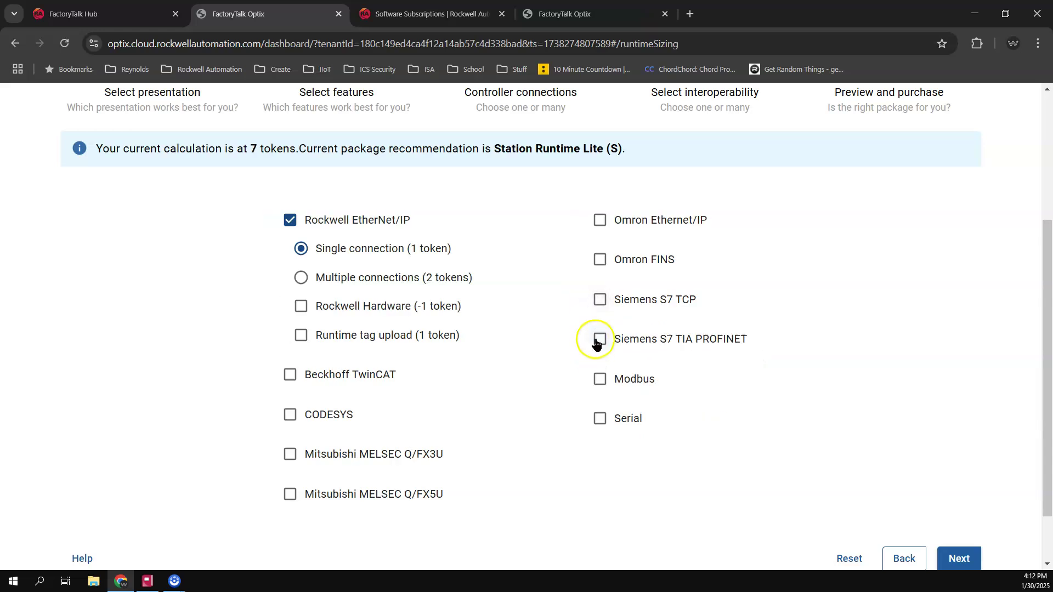
click(599, 337)
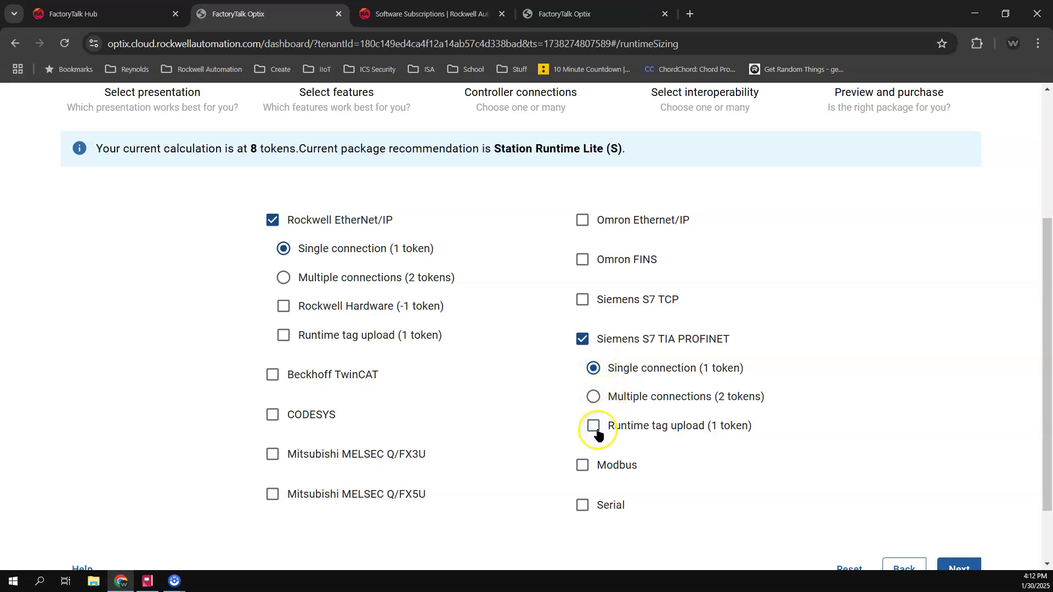
click(581, 339)
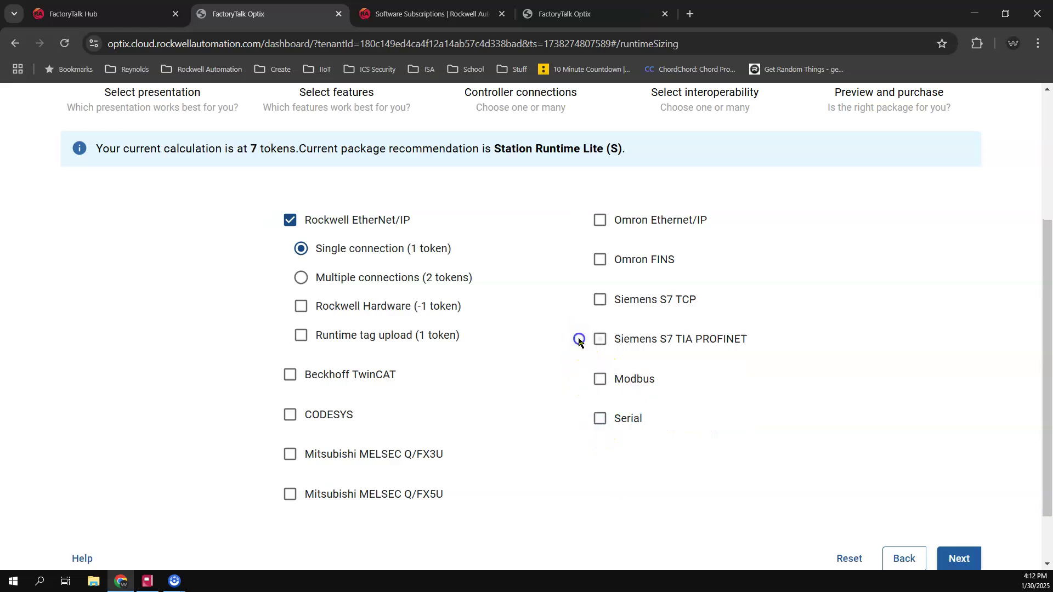
click(598, 300)
click(600, 339)
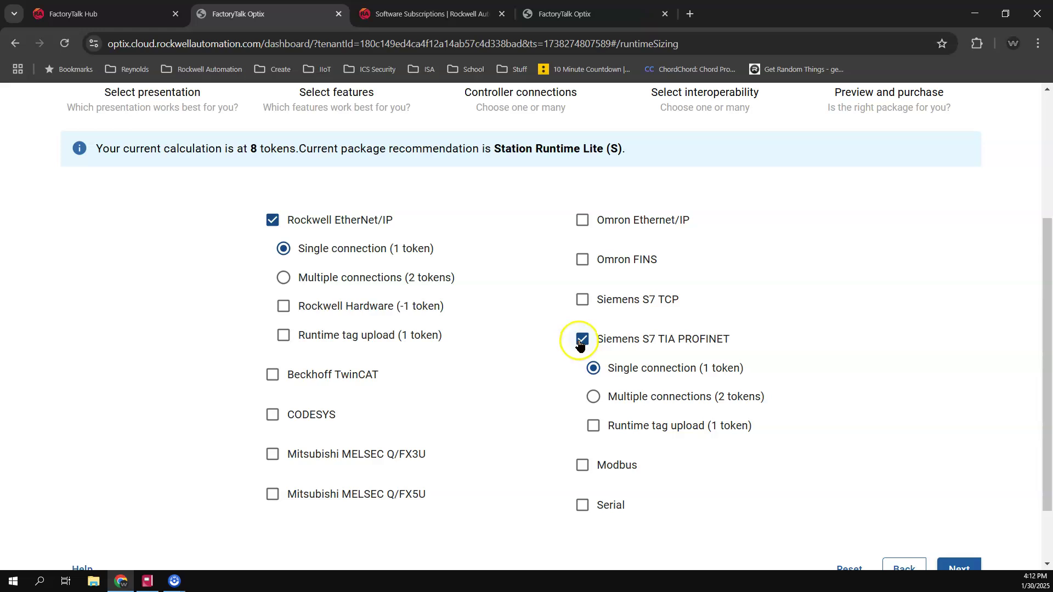
click(581, 340)
- Try Modbus and single-connection Serial, remove both, and move on to interoperability at 7 tokens
click(598, 380)
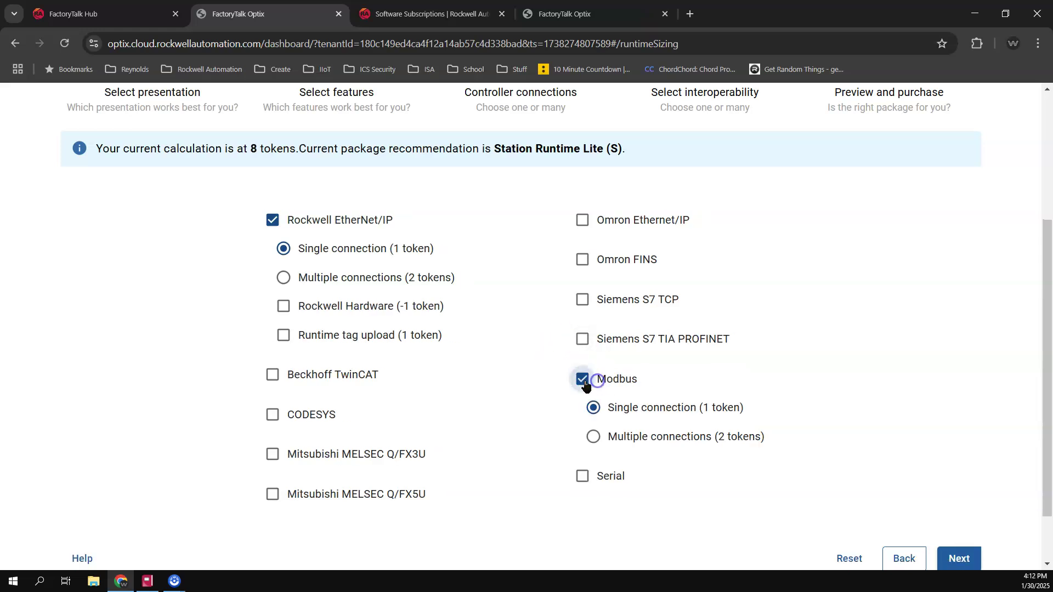
click(530, 378)
click(582, 384)
click(583, 419)
click(612, 448)
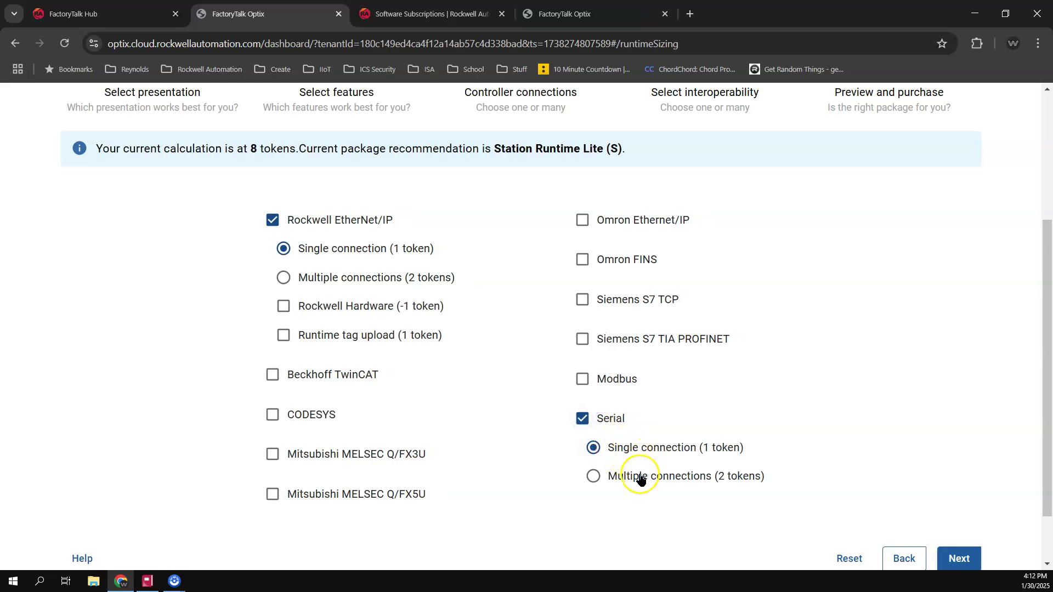
click(582, 420)
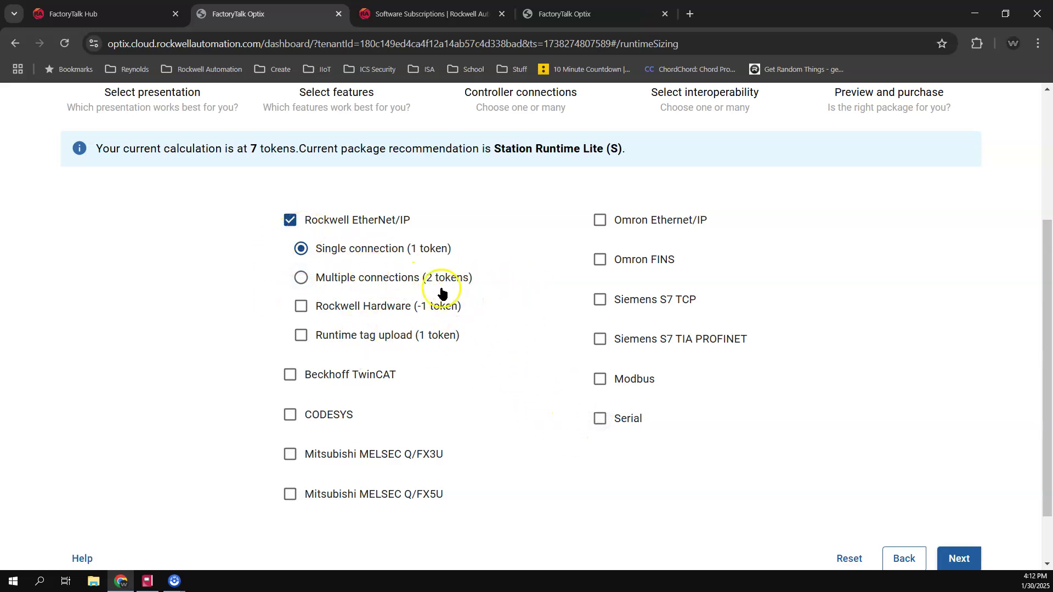
click(959, 558)
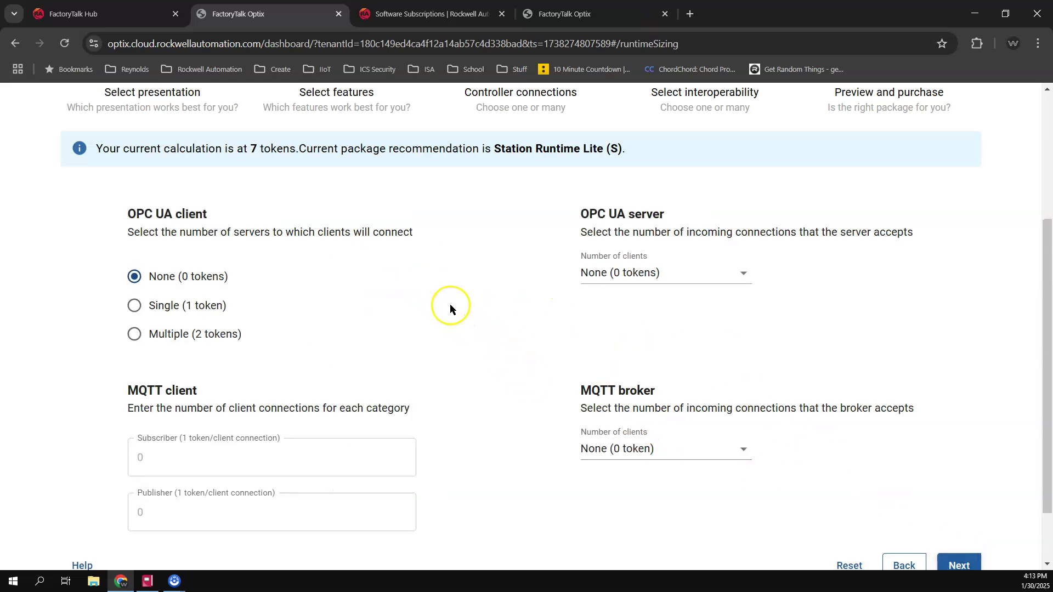
scroll(450, 307, up, 1)
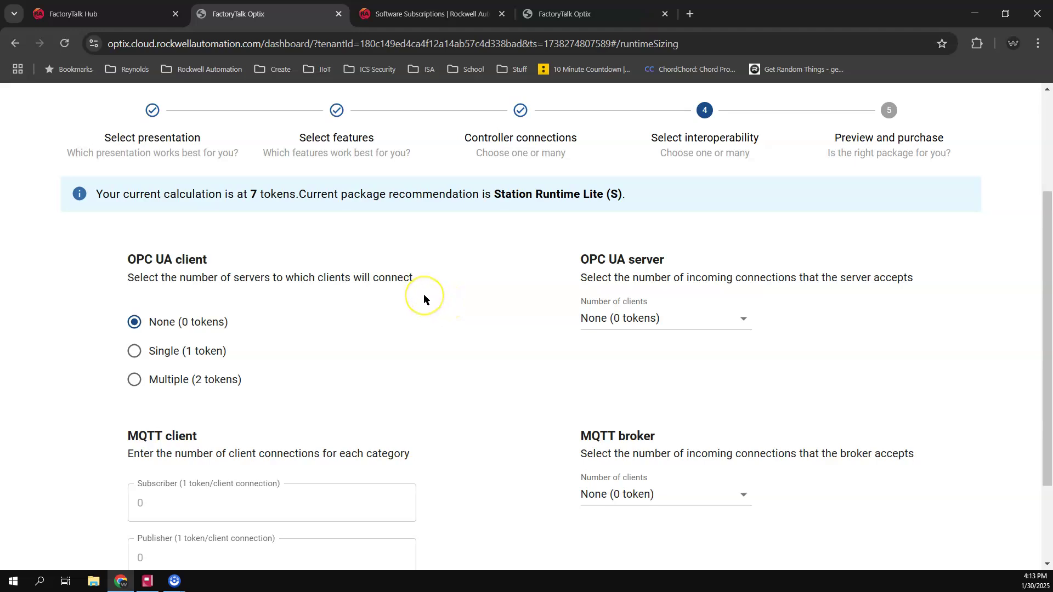
scroll(424, 294, down, 1)
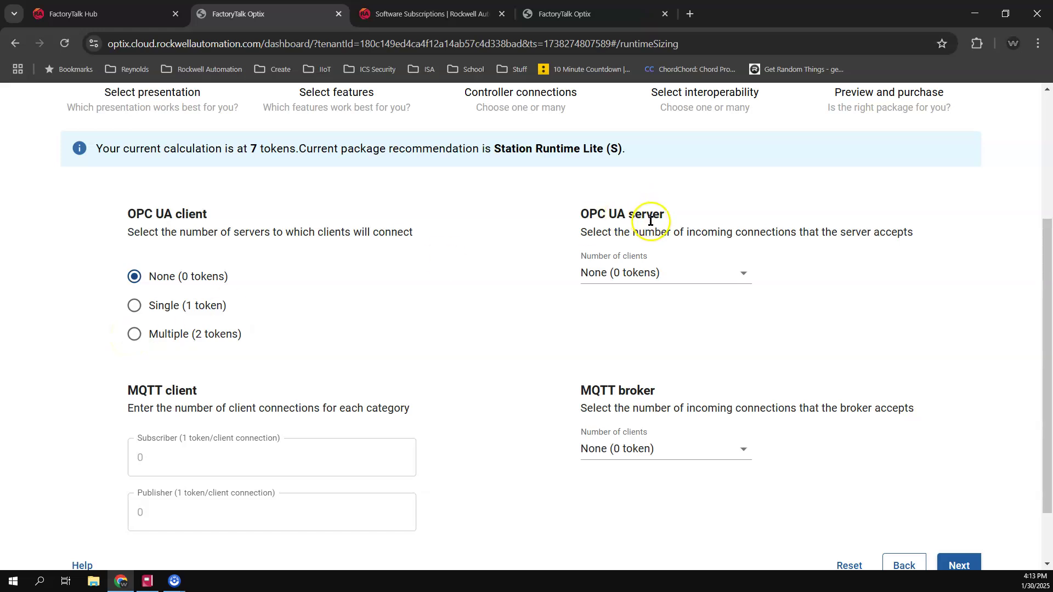
click(744, 274)
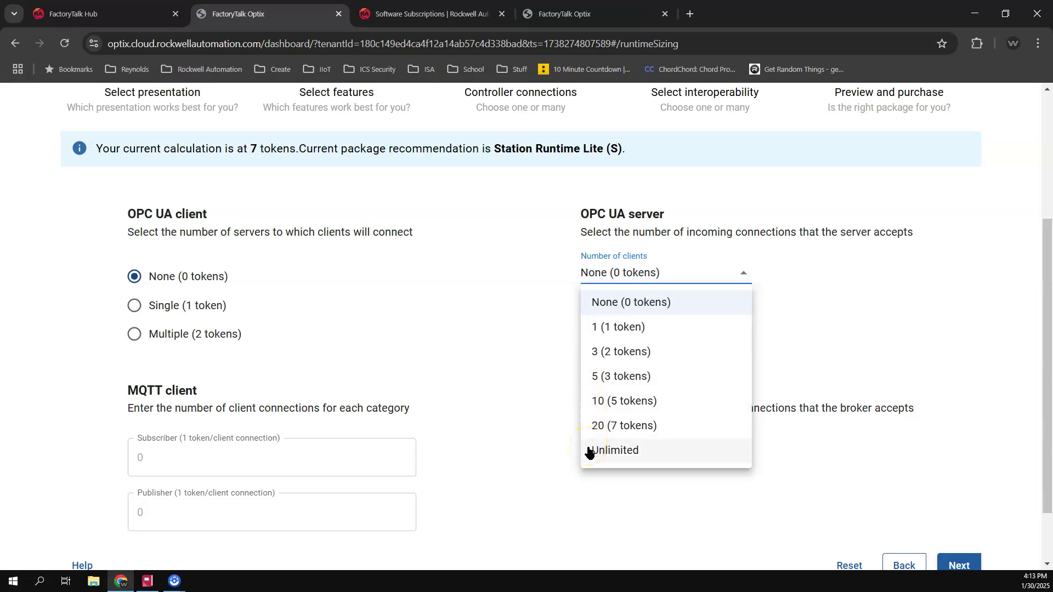
click(538, 357)
scroll(294, 334, down, 2)
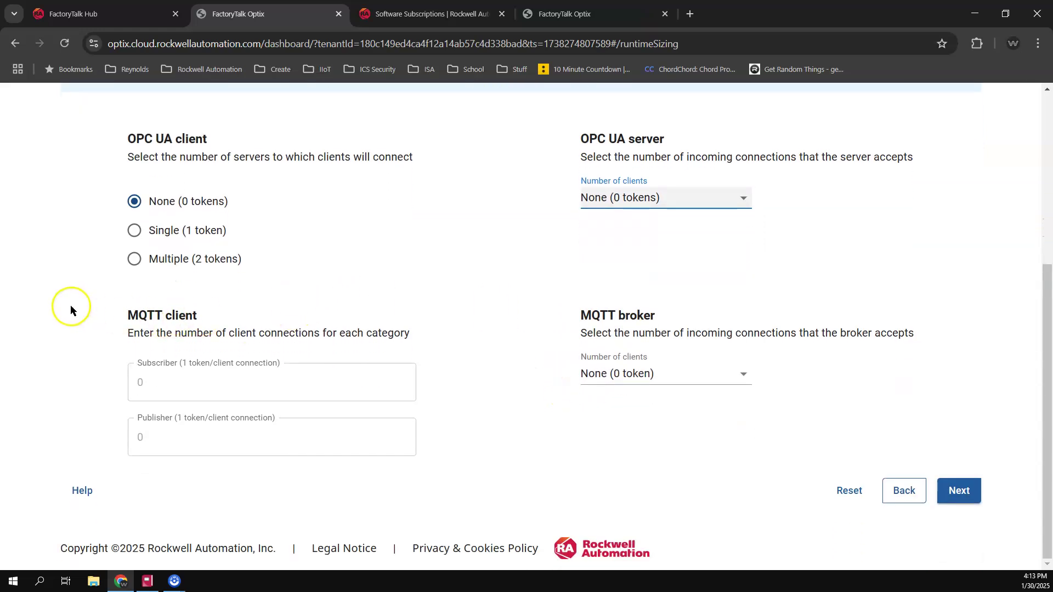
- Inspect the MQTT Subscriber and Publisher count fields, leaving them at zero tokens
click(150, 379)
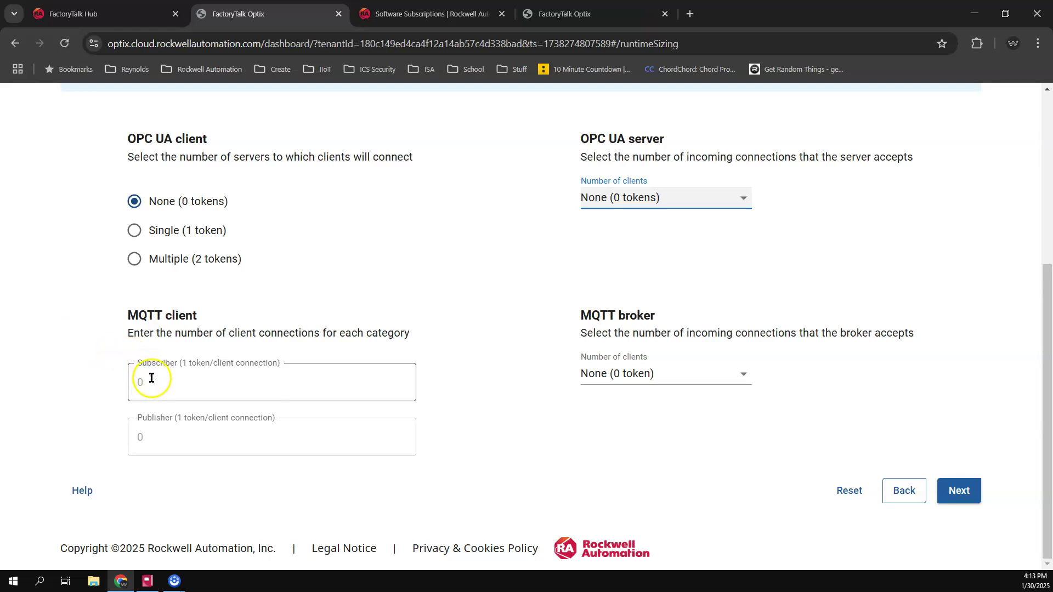
click(170, 349)
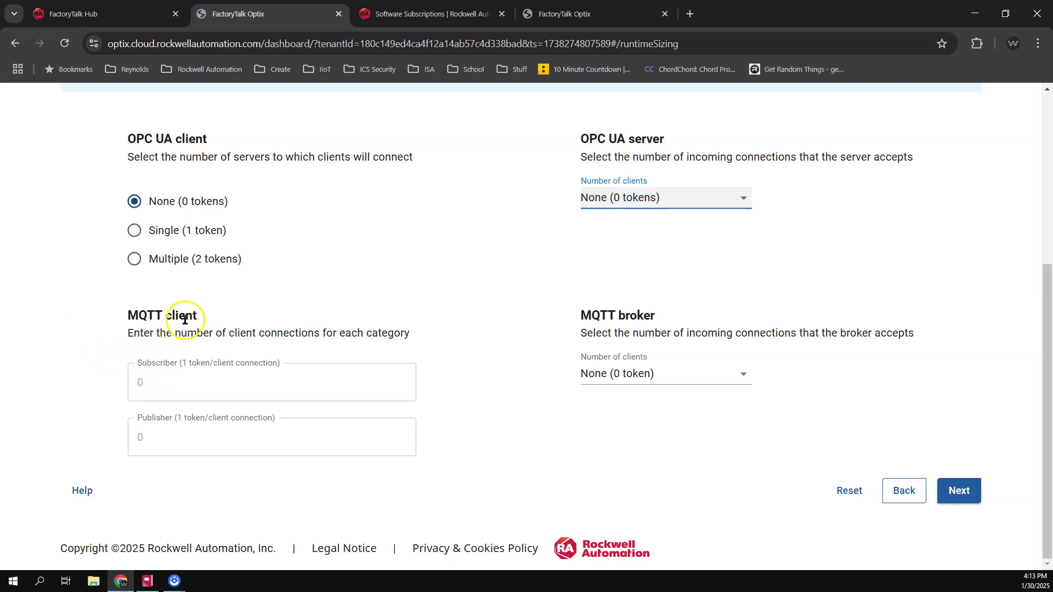
click(174, 370)
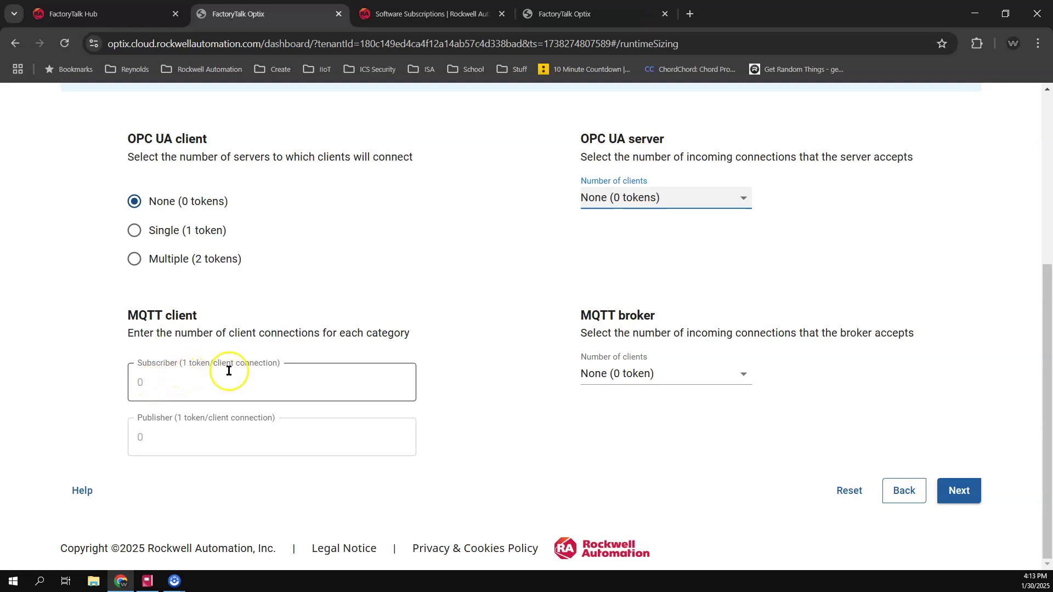
click(134, 433)
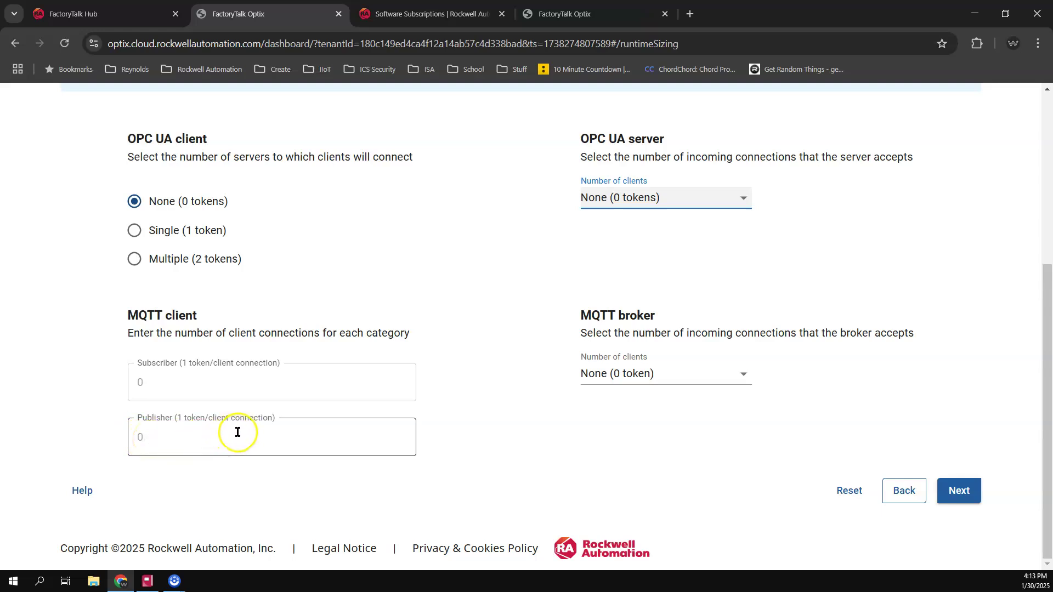
- Keep the MQTT broker at None, leaving the total at 7 tokens, Station Runtime Lite (S)
click(726, 360)
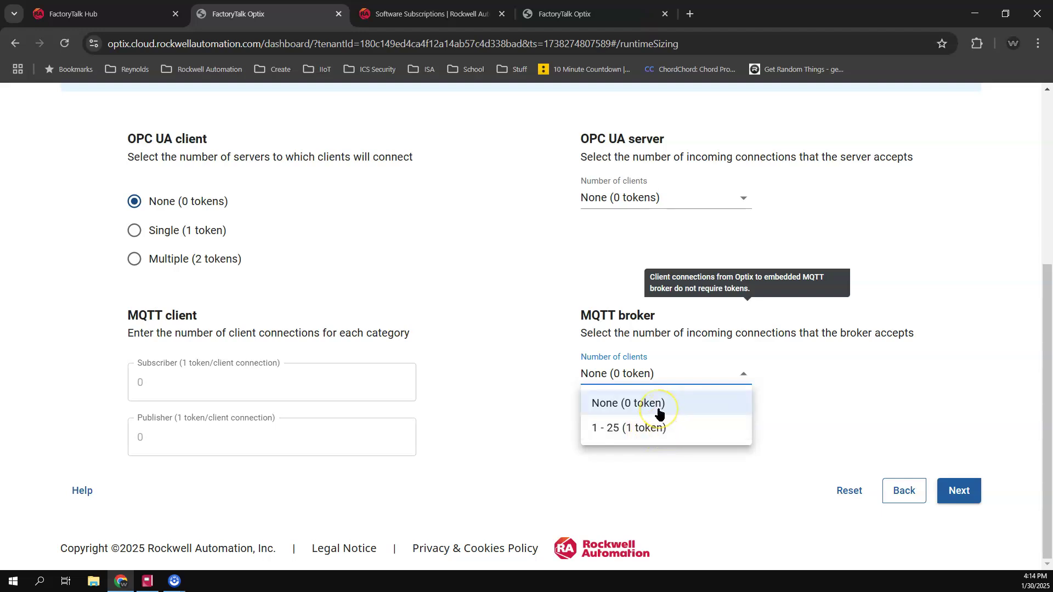
click(796, 402)
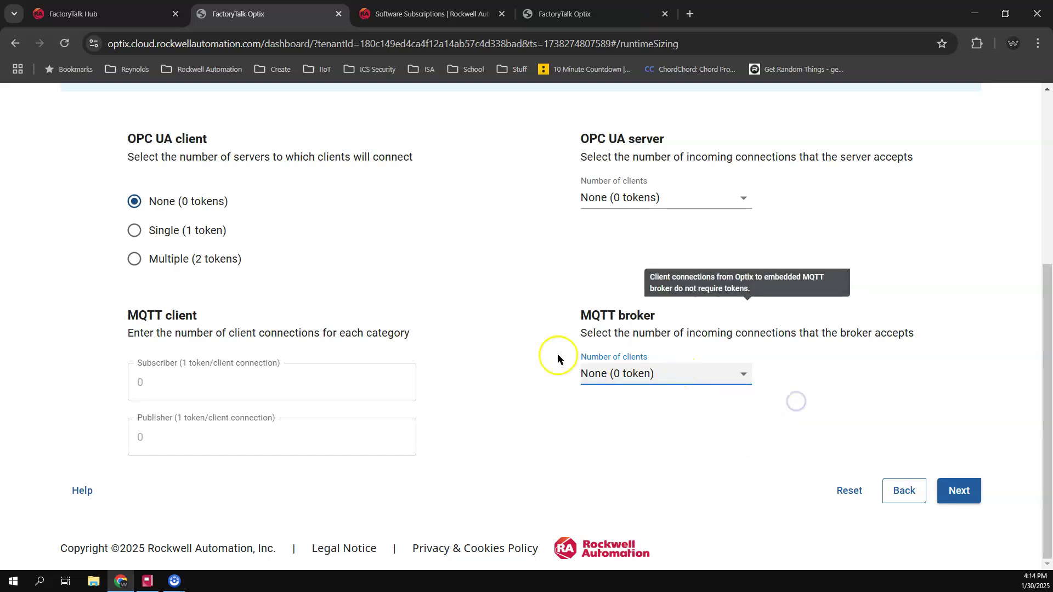
scroll(518, 347, up, 1)
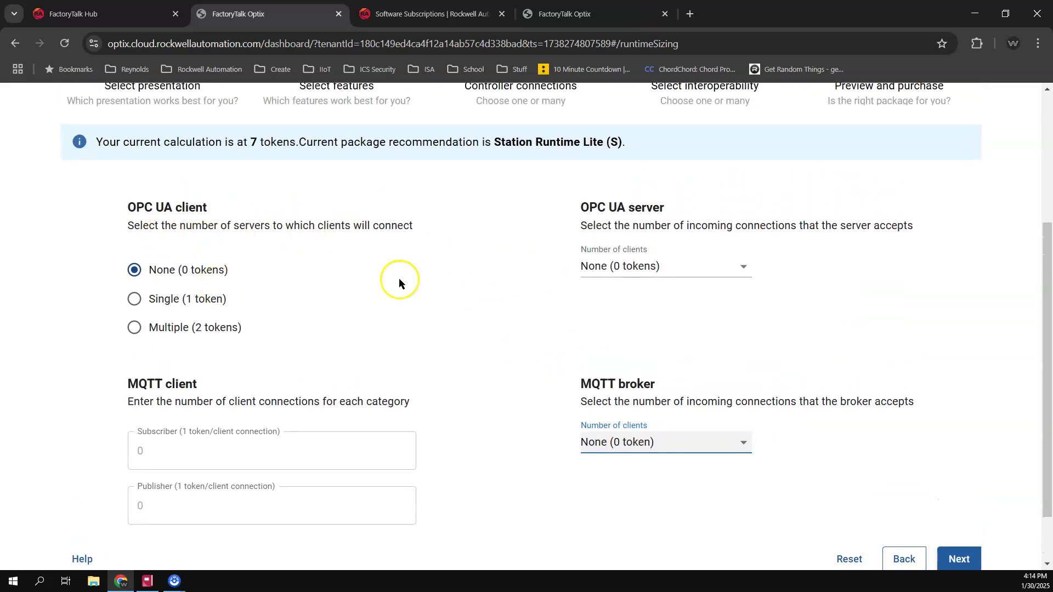
scroll(494, 264, up, 1)
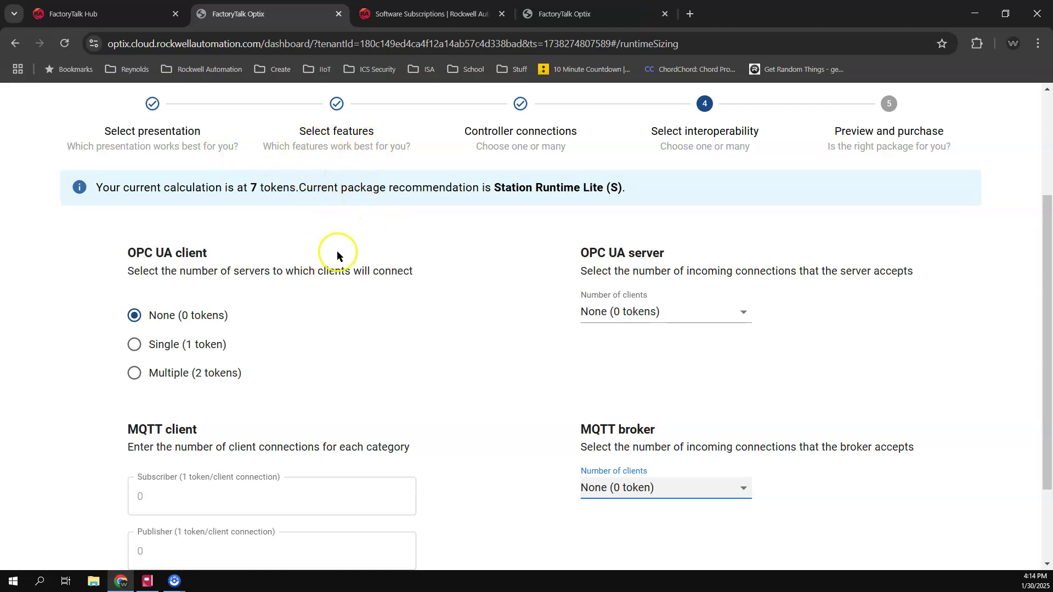
scroll(491, 335, down, 2)
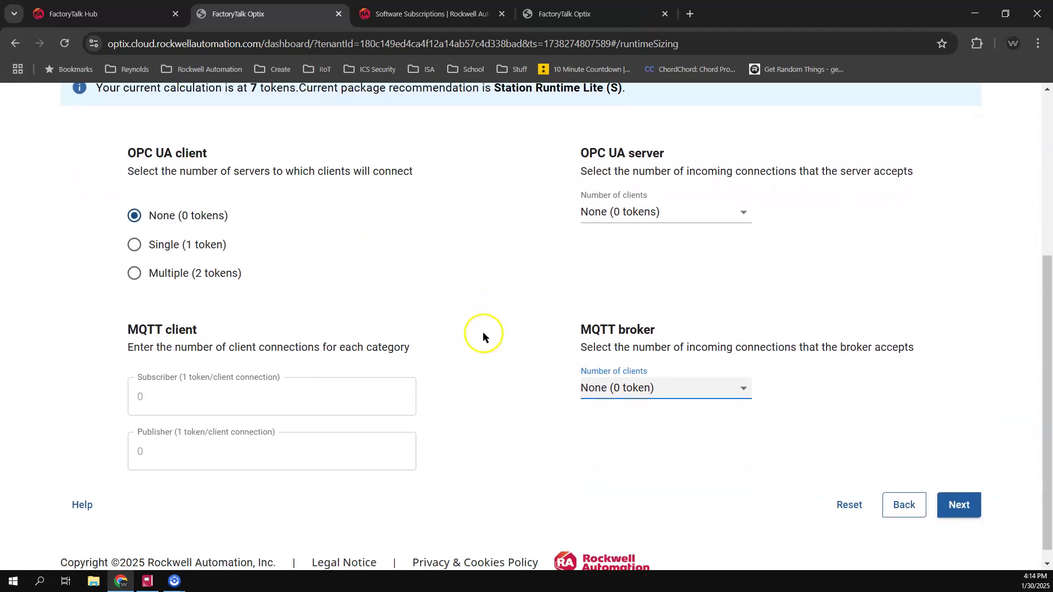
click(942, 500)
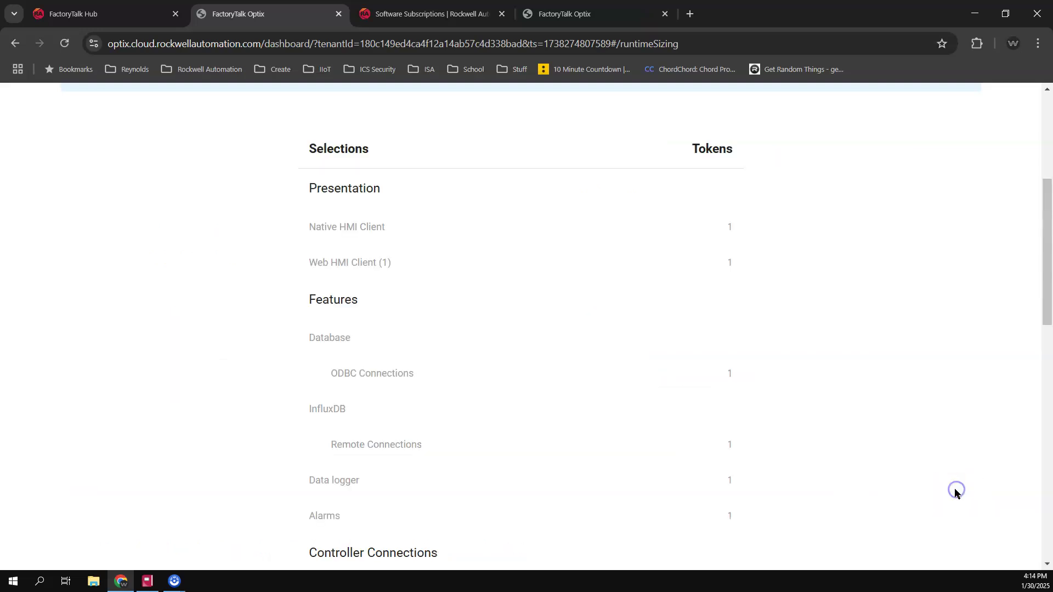
scroll(527, 272, down, 8)
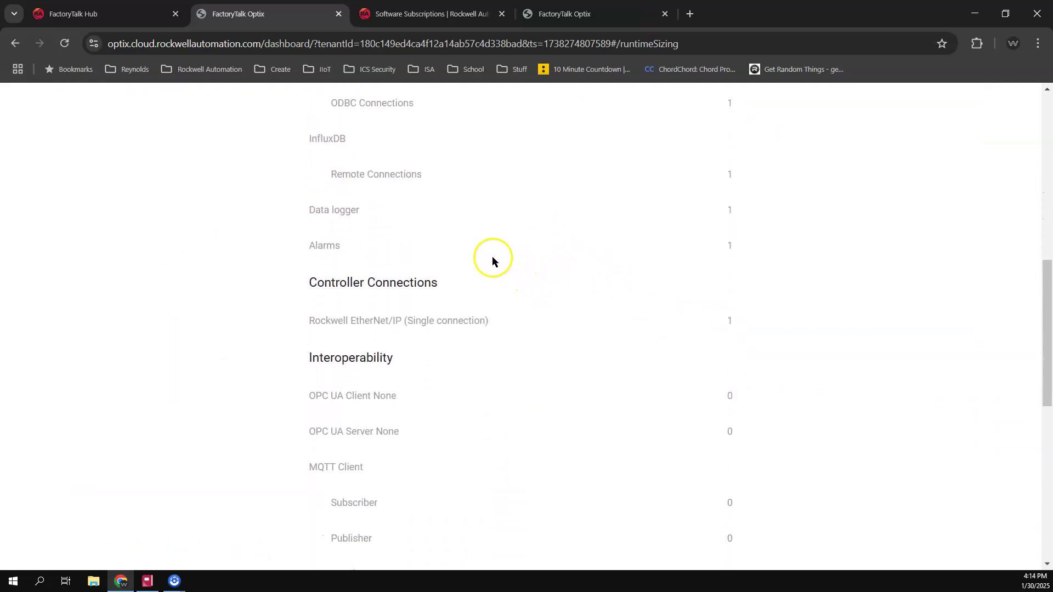
scroll(482, 256, down, 2)
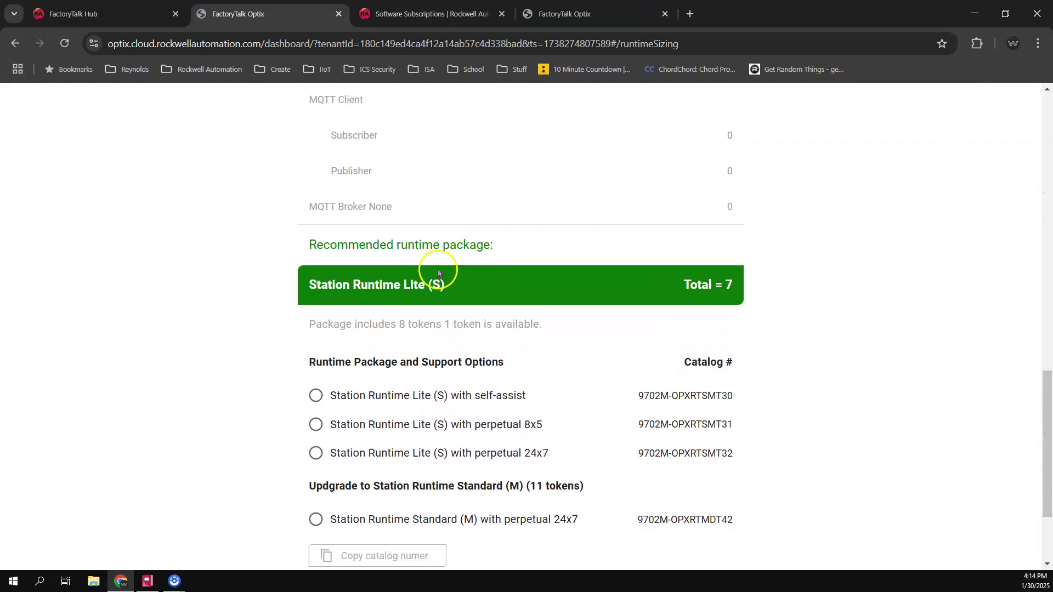
scroll(428, 280, down, 1)
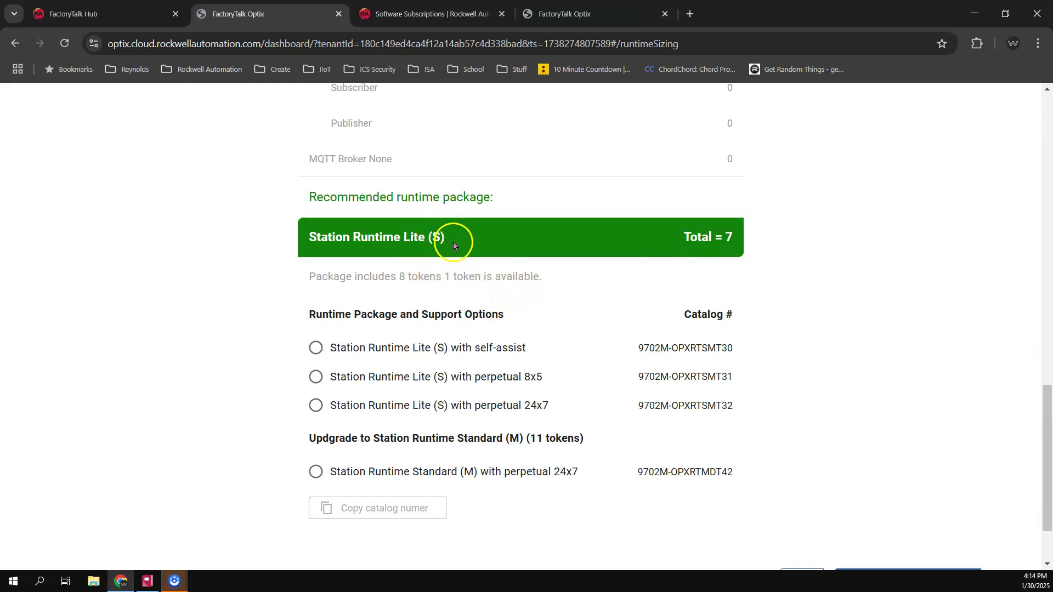
scroll(448, 253, down, 2)
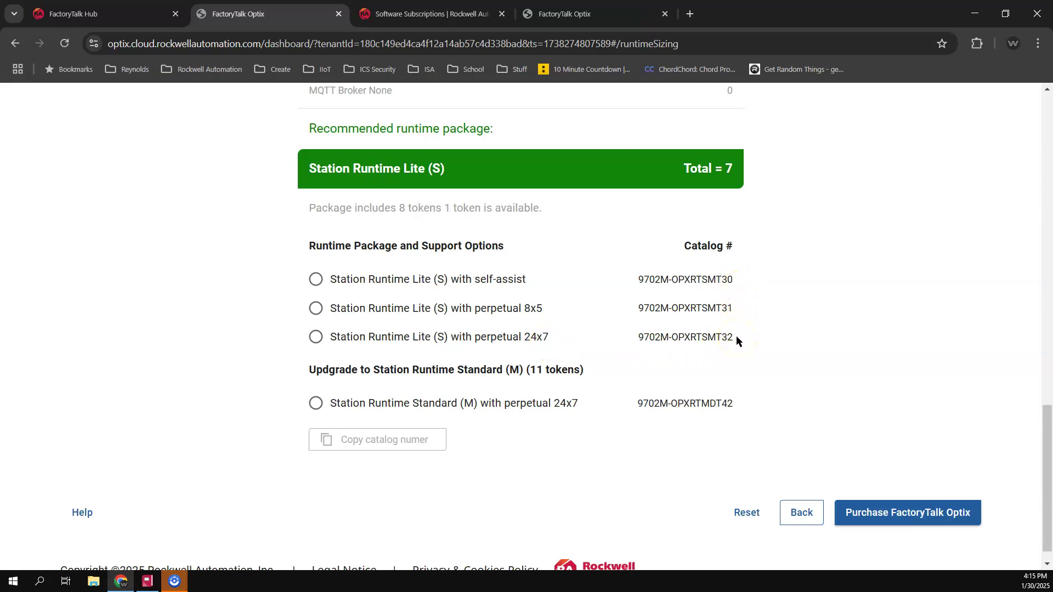
scroll(736, 336, down, 1)
scroll(742, 331, up, 2)
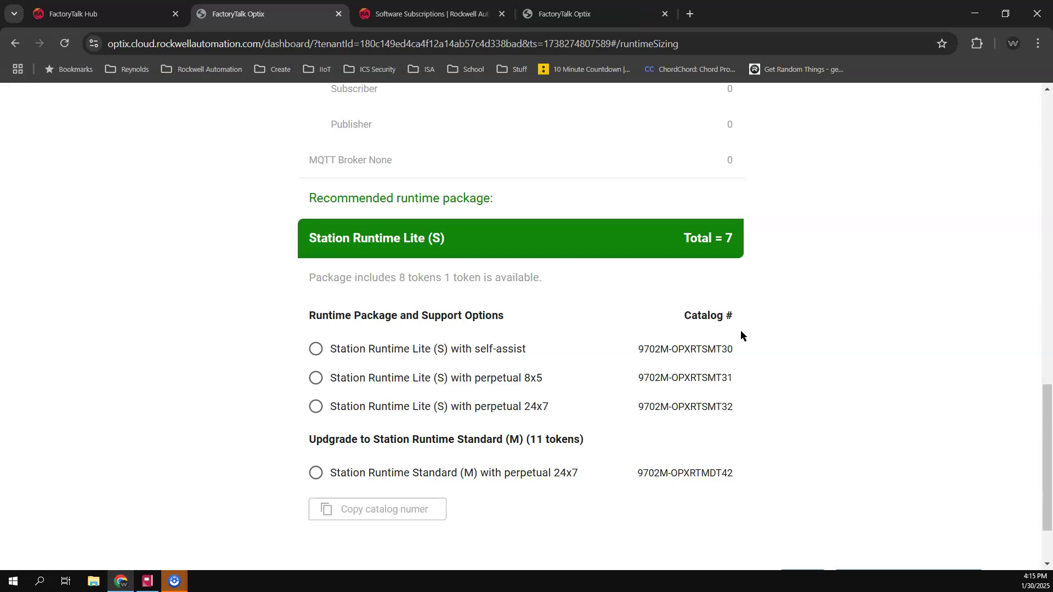
scroll(744, 330, up, 3)
scroll(749, 320, up, 14)
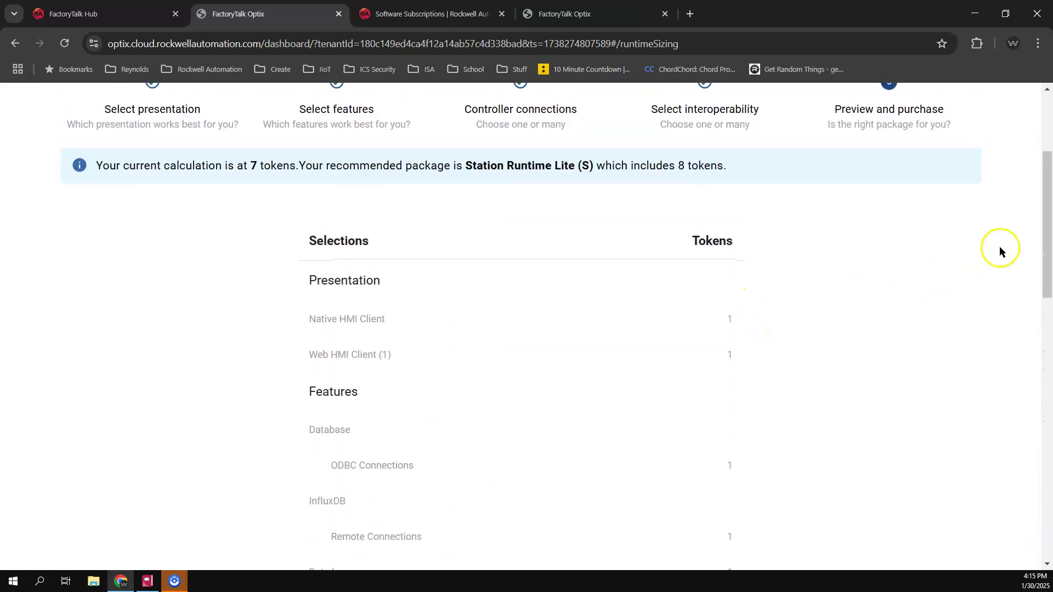
drag(1048, 228, 1035, 140)
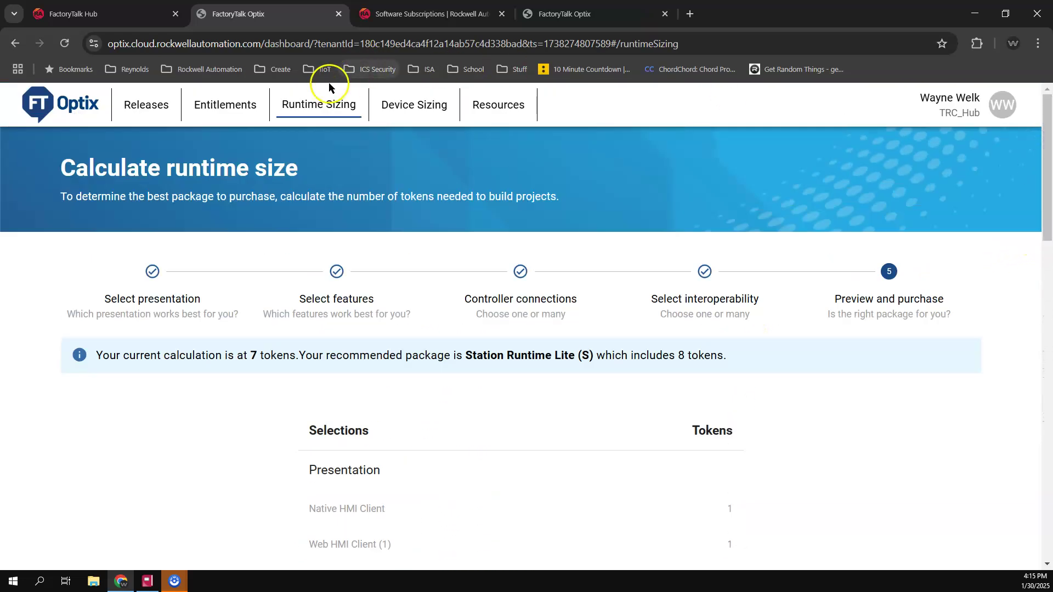
click(129, 22)
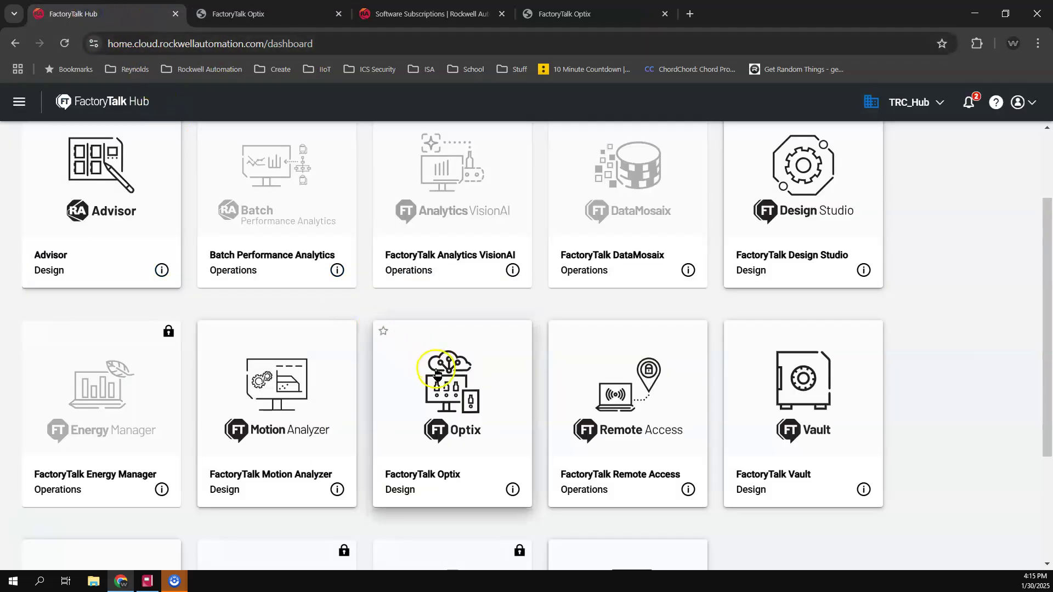
click(276, 17)
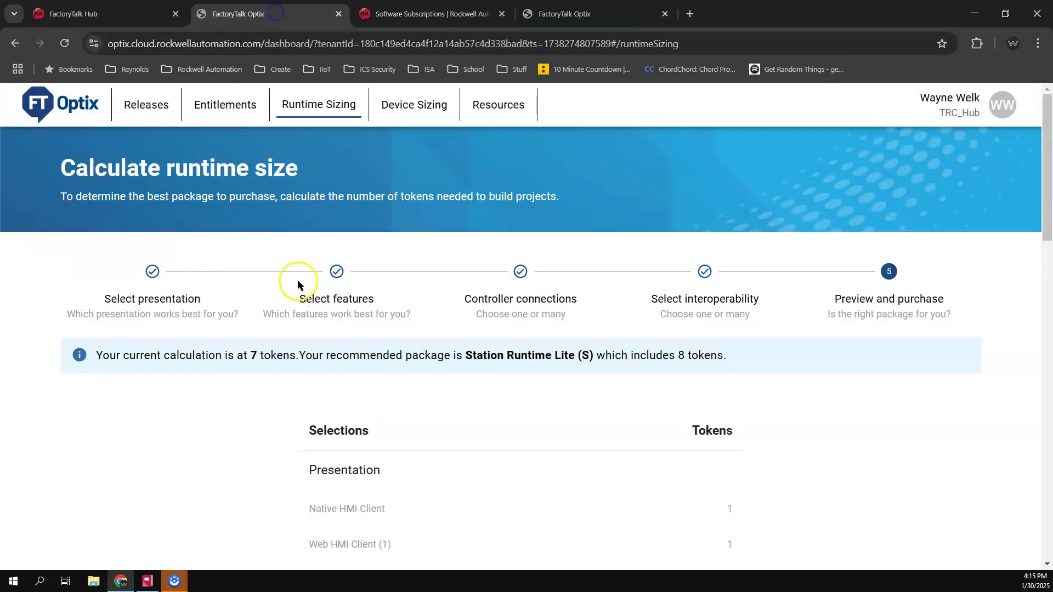